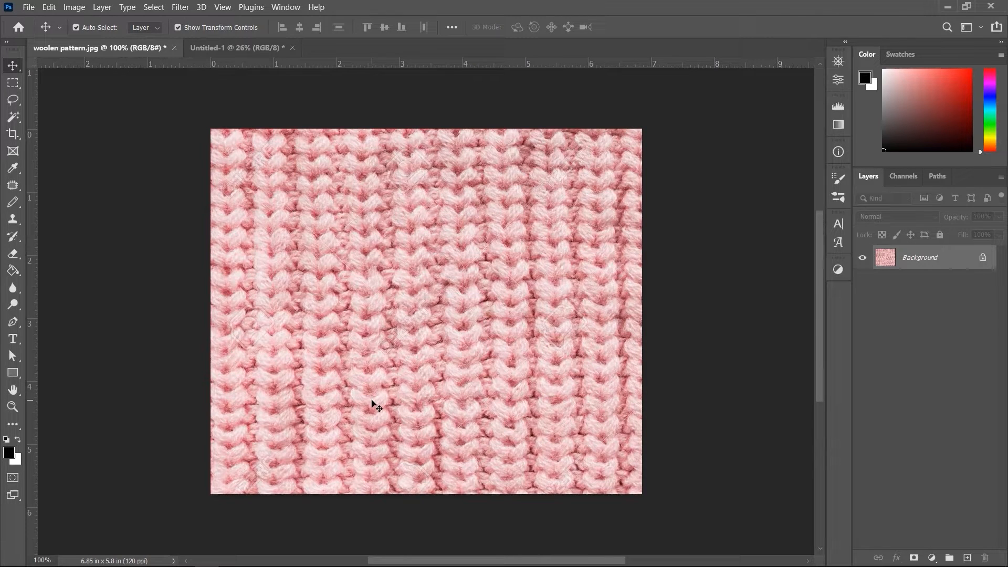
Step: Copy the entire woolen pattern image and paste it into the Untitled-1 document
left_click(14, 82)
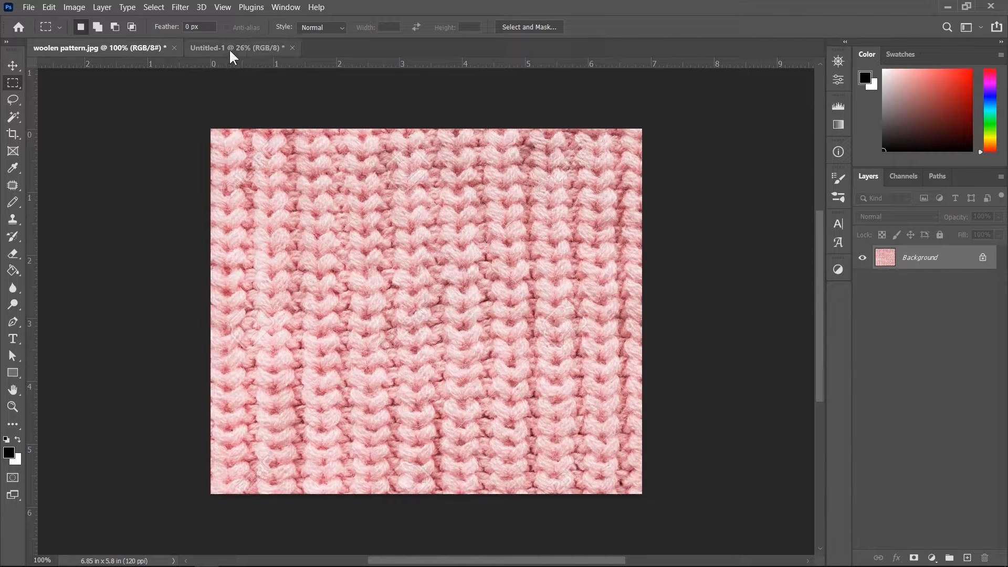
left_click_drag(189, 120, 660, 494)
key("ctrl+c")
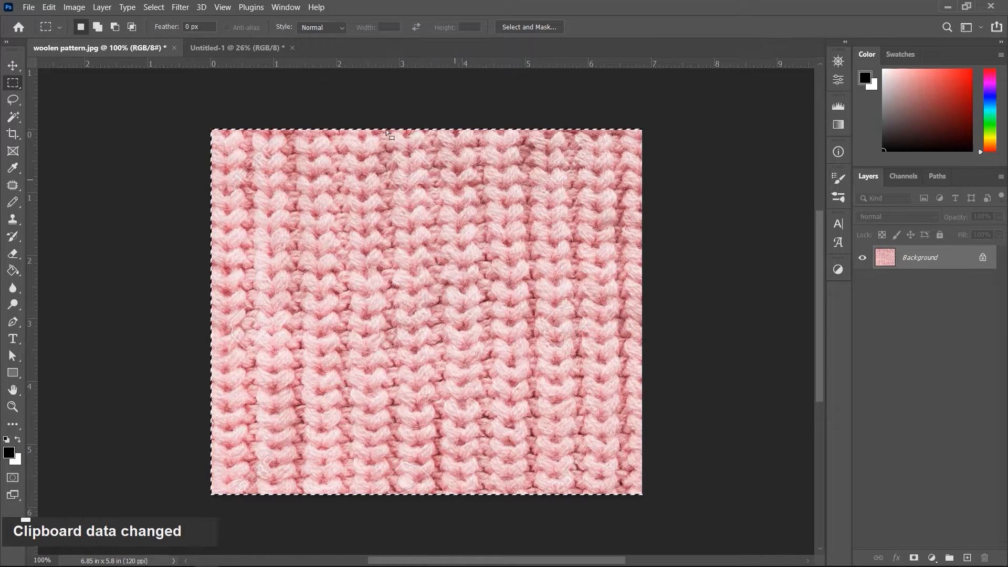
left_click(253, 50)
key("ctrl+v")
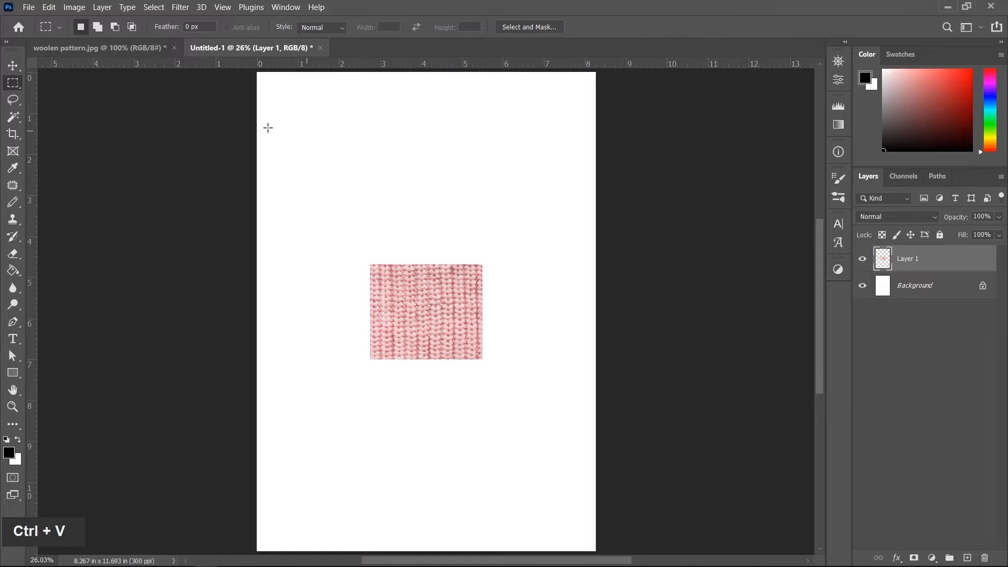
Step: Duplicate the pasted texture layer and place the copy directly below the original so their edges meet
key("v")
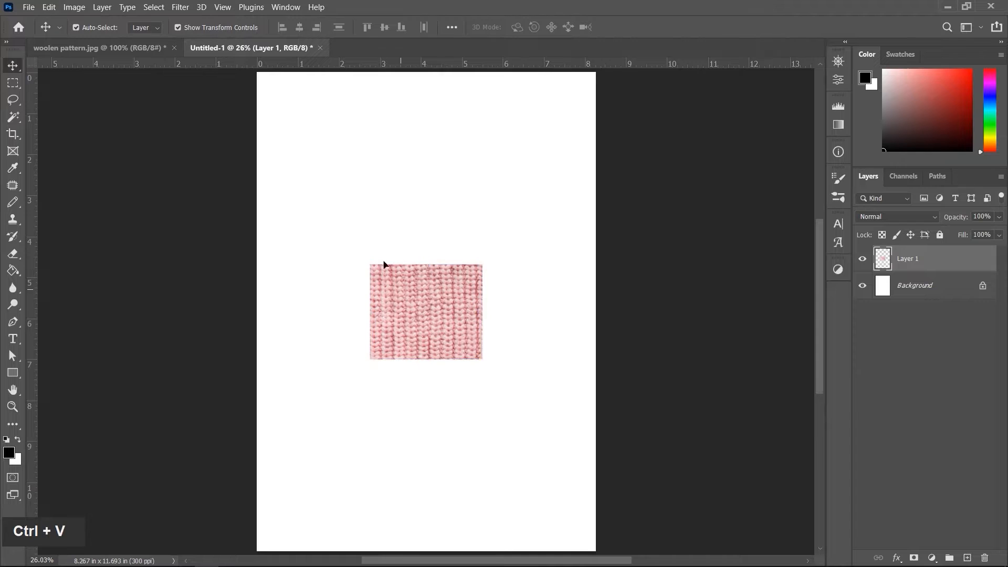
left_click_drag(403, 297, 329, 272)
scroll(366, 284, "up", 8)
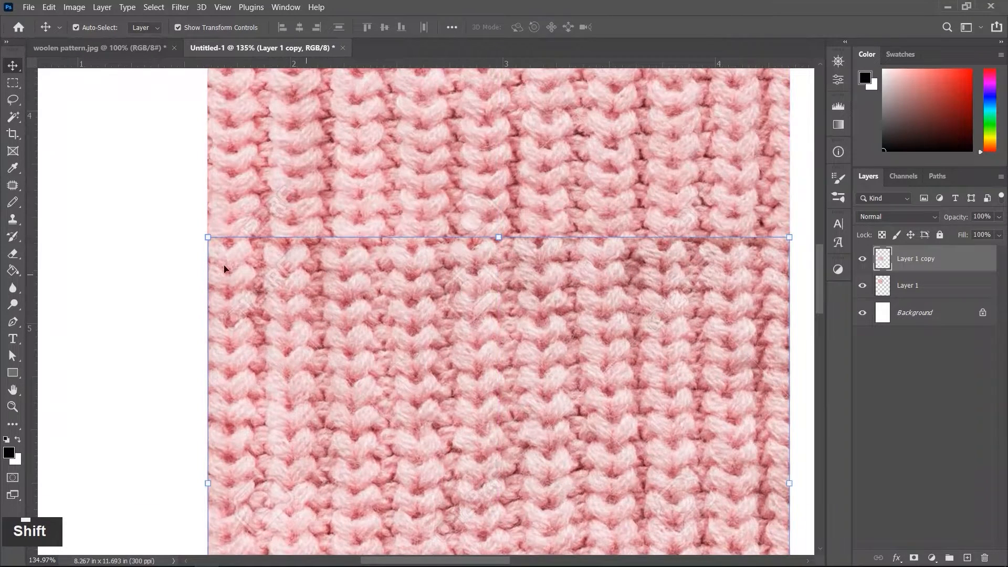
left_click(173, 259)
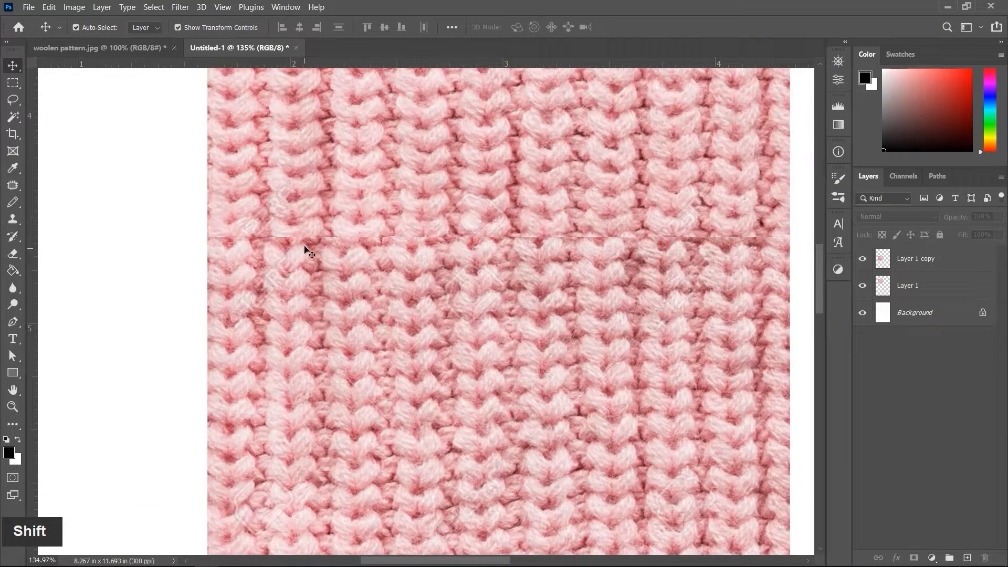
scroll(299, 285, "down", 4)
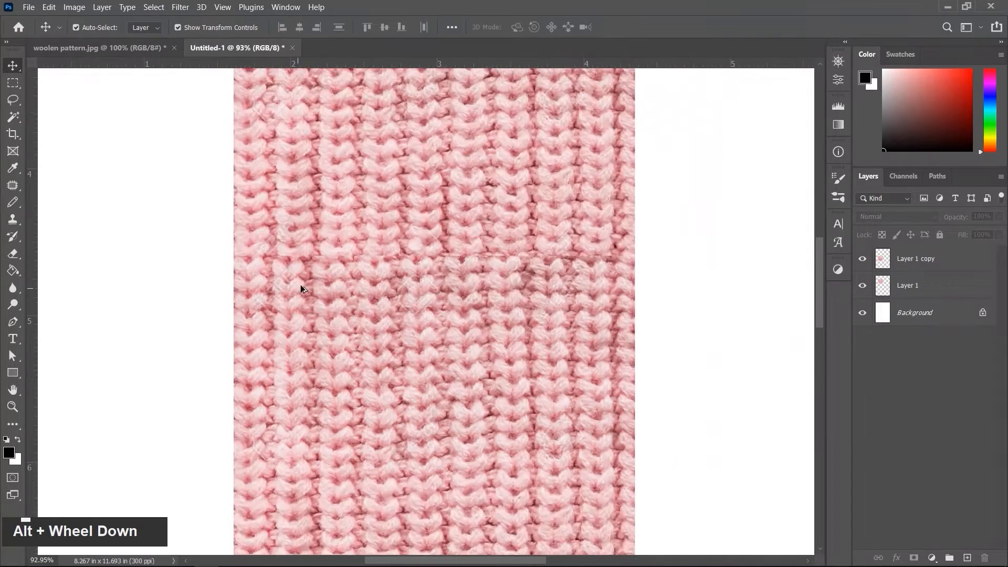
Step: Select both texture layers, duplicate them to the right, and align the copies flush against the originals
left_click(368, 187)
left_click(360, 286, "shift")
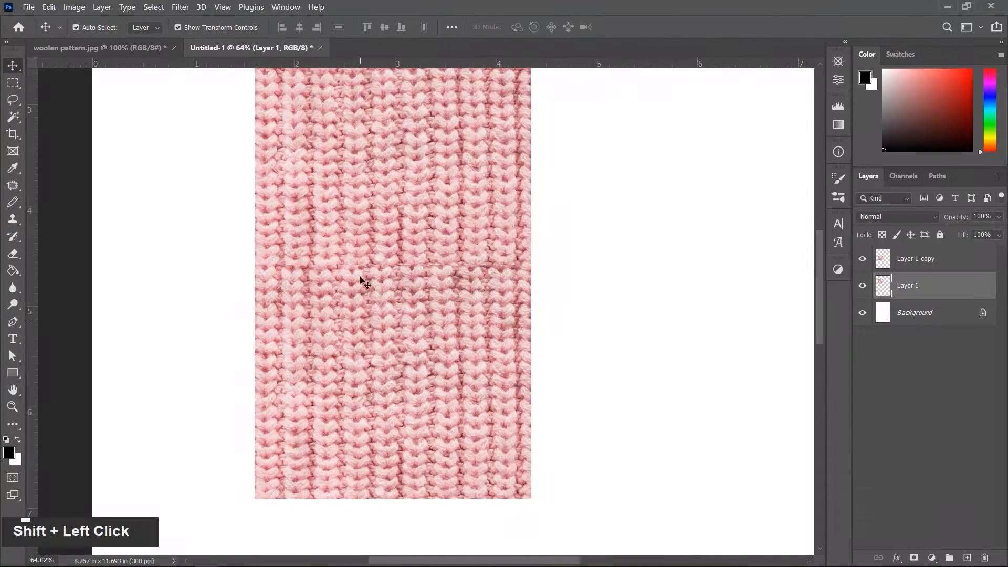
left_click_drag(353, 216, 604, 211)
scroll(552, 216, "up", 2)
scroll(552, 215, "up", 4)
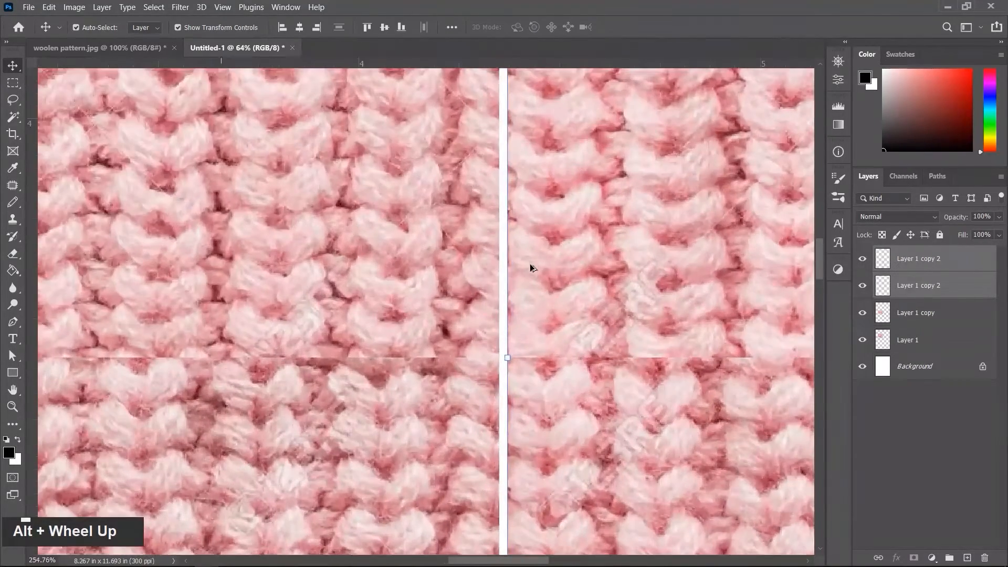
left_click_drag(536, 269, 530, 270)
scroll(371, 337, "down", 5)
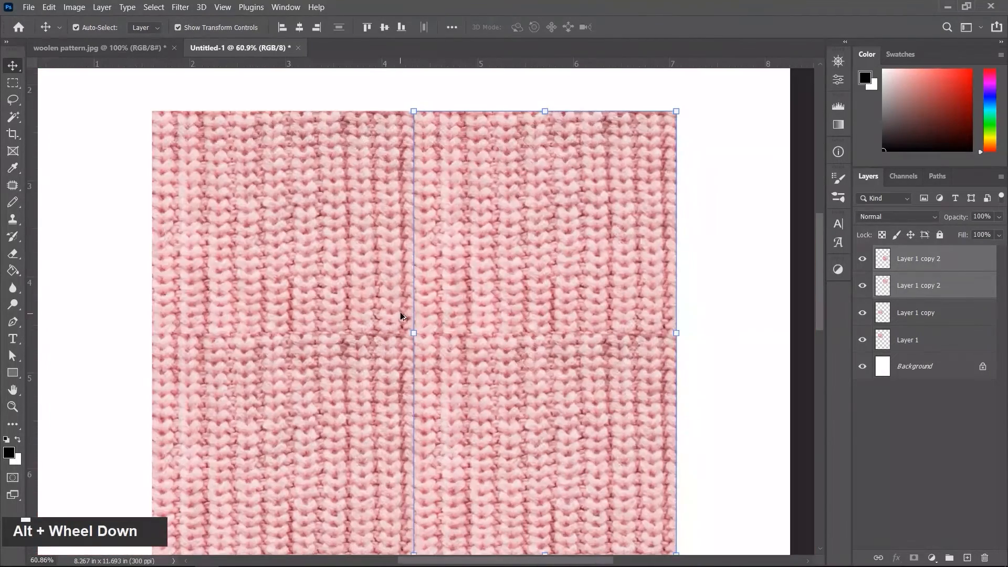
left_click(726, 336)
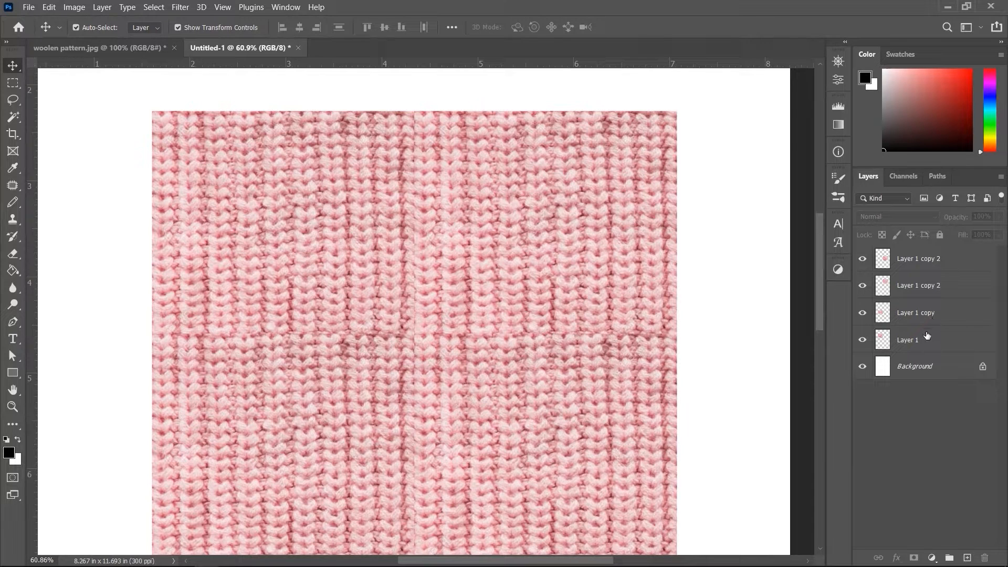
Step: Merge all four texture layers into a single layer
left_click(964, 260)
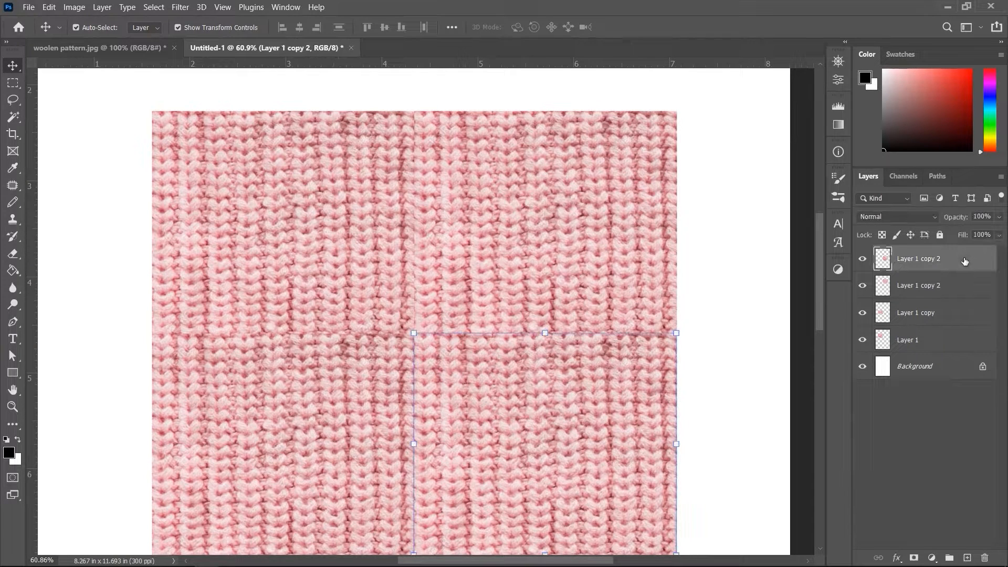
key("ctrl+e")
key("ctrl+e")
key("ctrl+e")
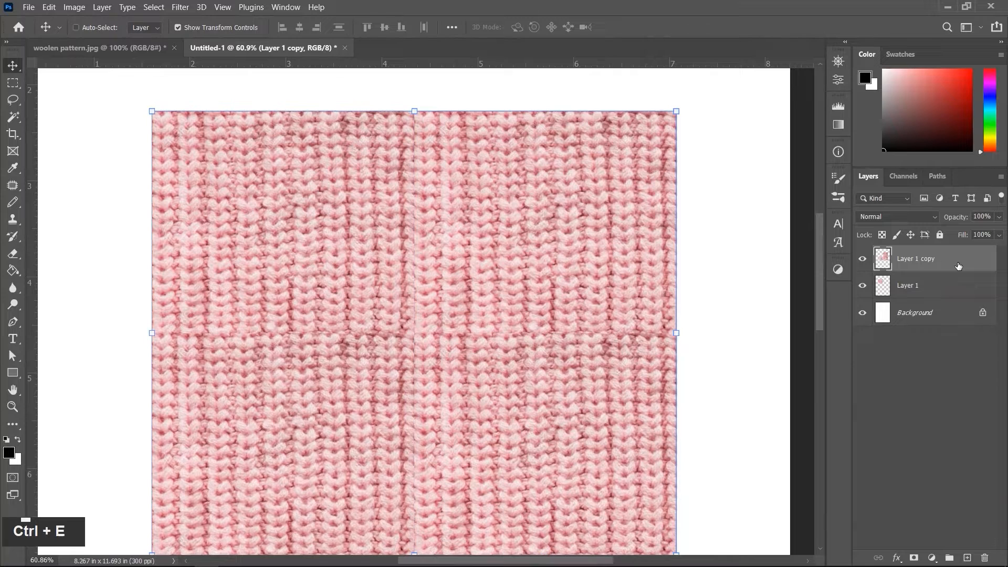
key("ctrl")
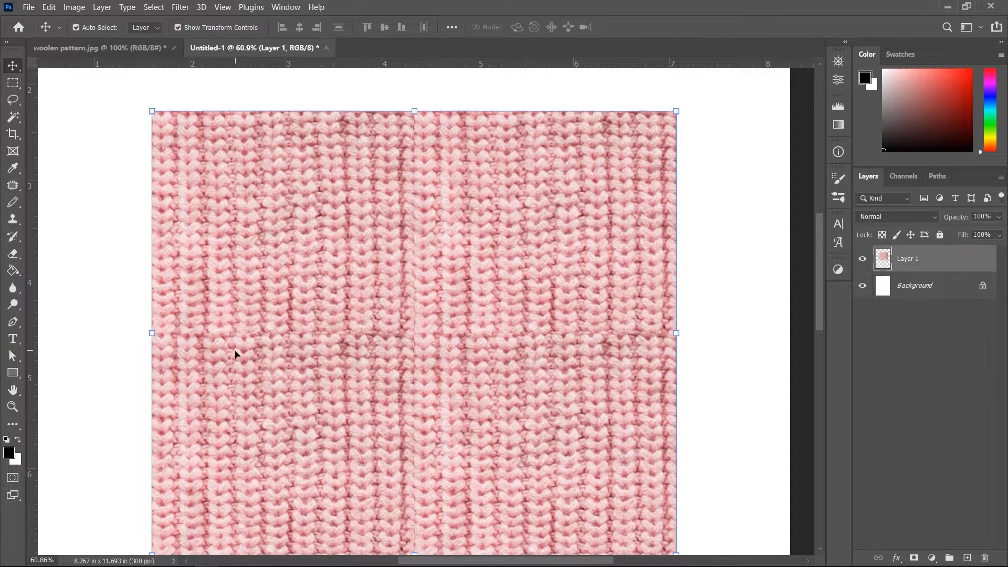
Step: Select a band across the horizontal seam and patch it with texture from the area just above, then deselect
left_click(13, 83)
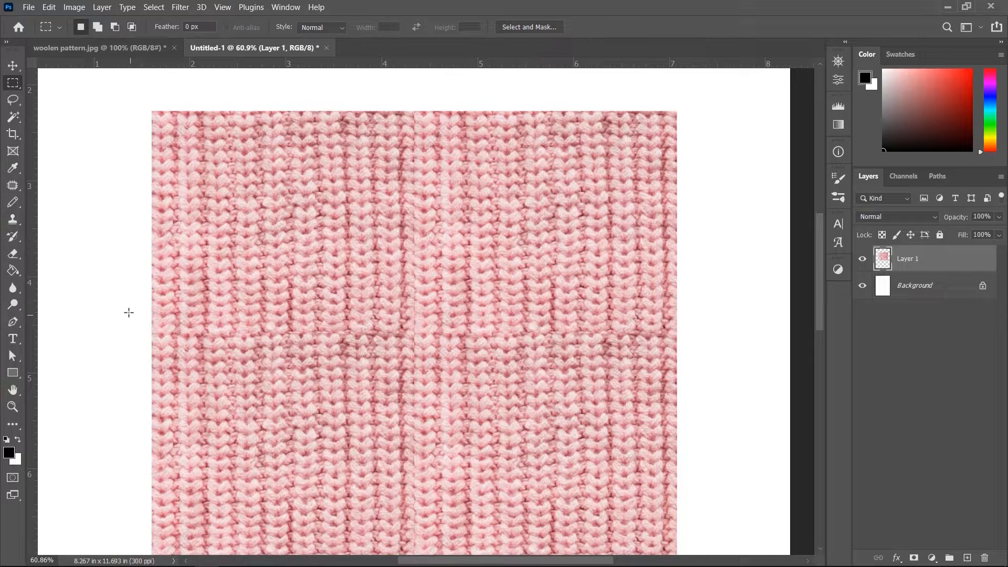
left_click_drag(128, 311, 699, 355)
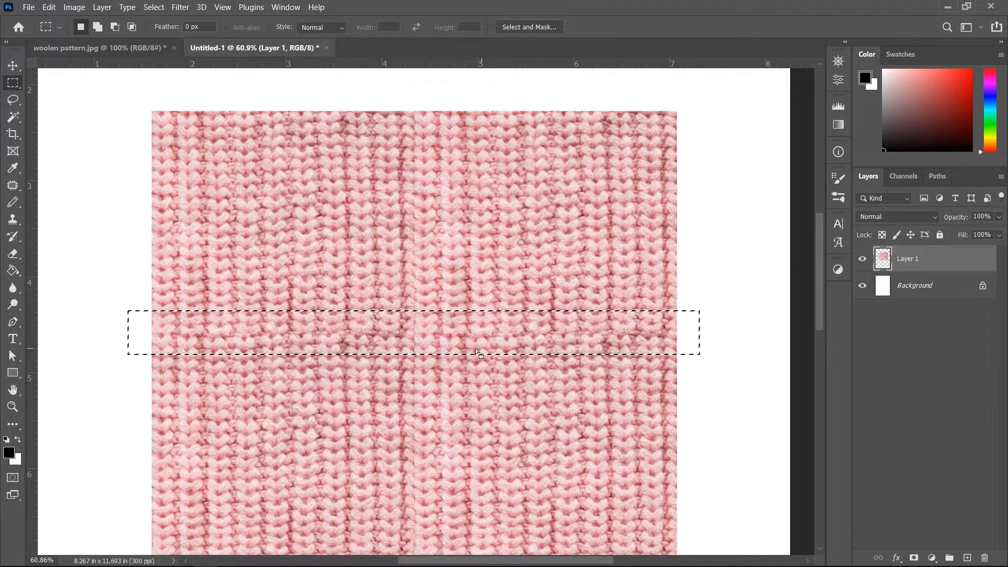
right_click(16, 184)
left_click(51, 209)
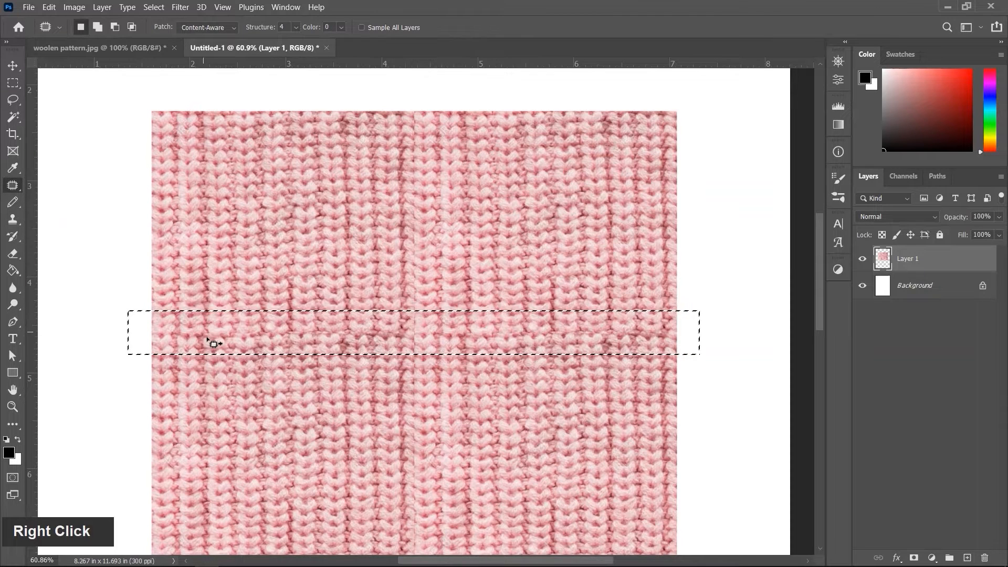
left_click_drag(209, 342, 213, 275)
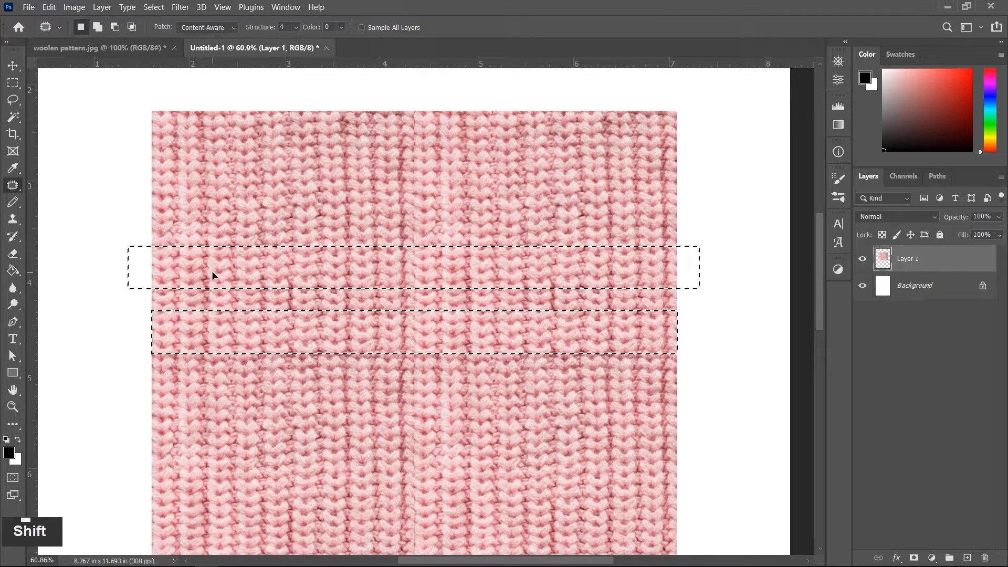
left_click_drag(212, 275, 213, 275)
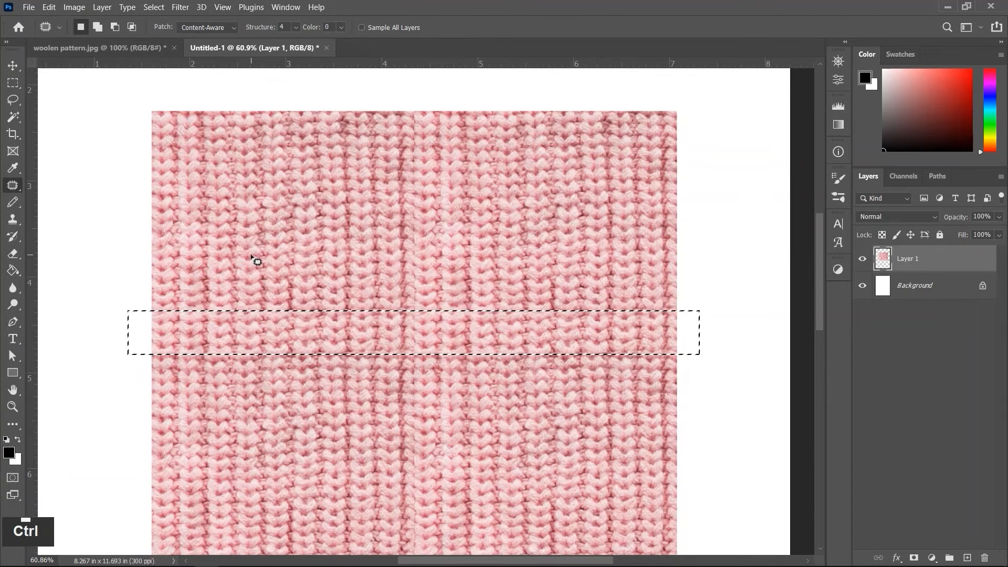
key("ctrl+d")
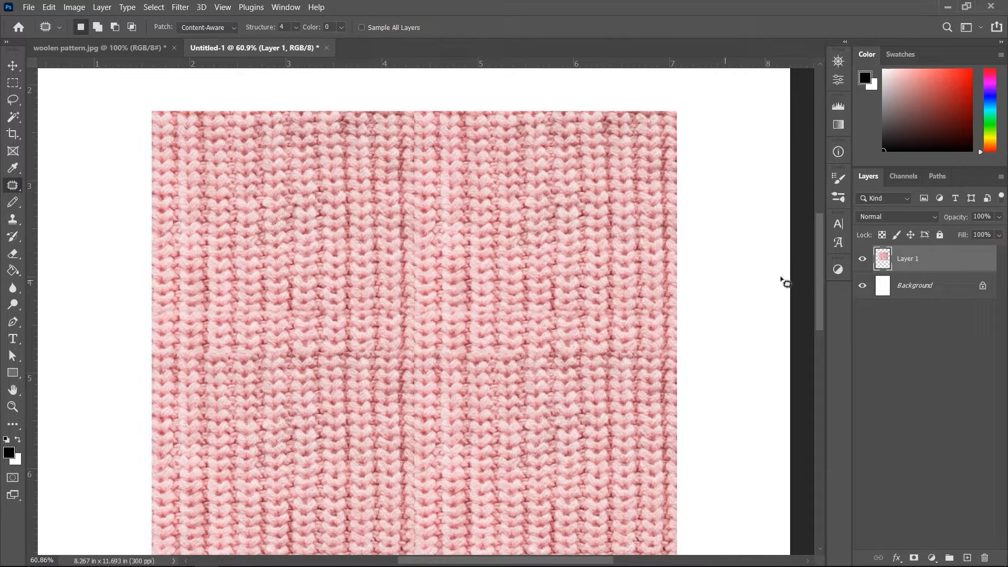
Step: Try to define the merged texture layer as a pattern
key("ctrl")
left_click(884, 261, "ctrl")
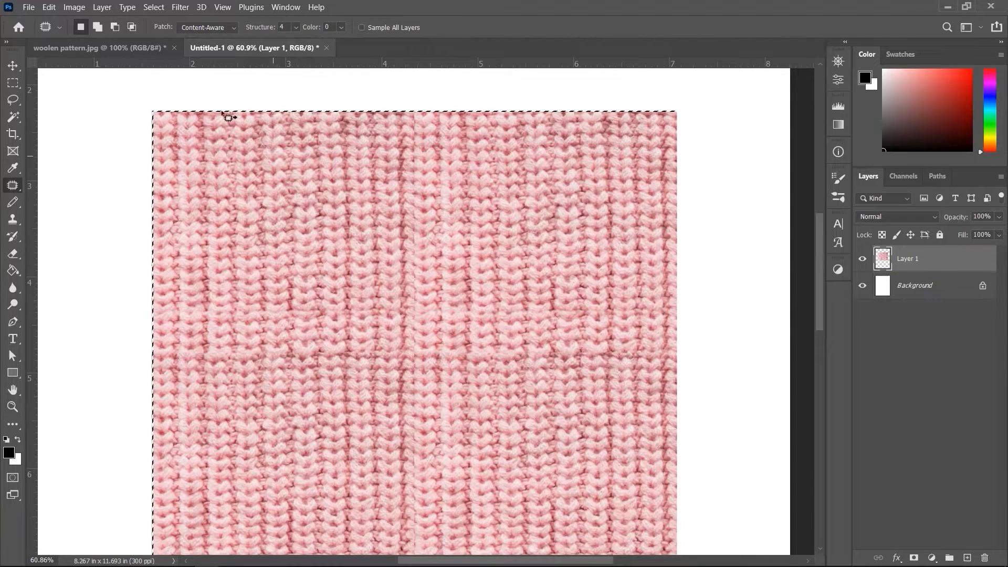
left_click(55, 6)
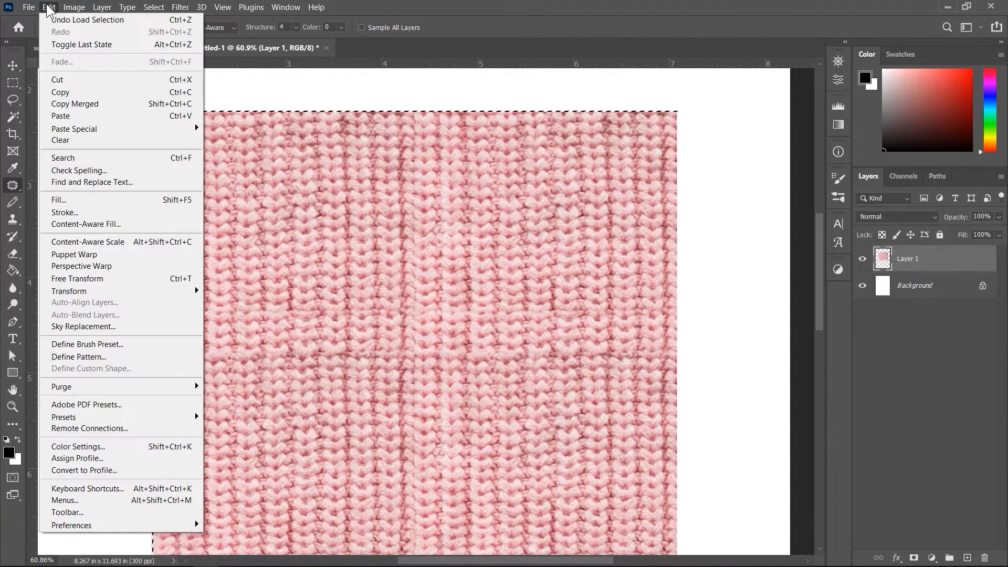
left_click(86, 358)
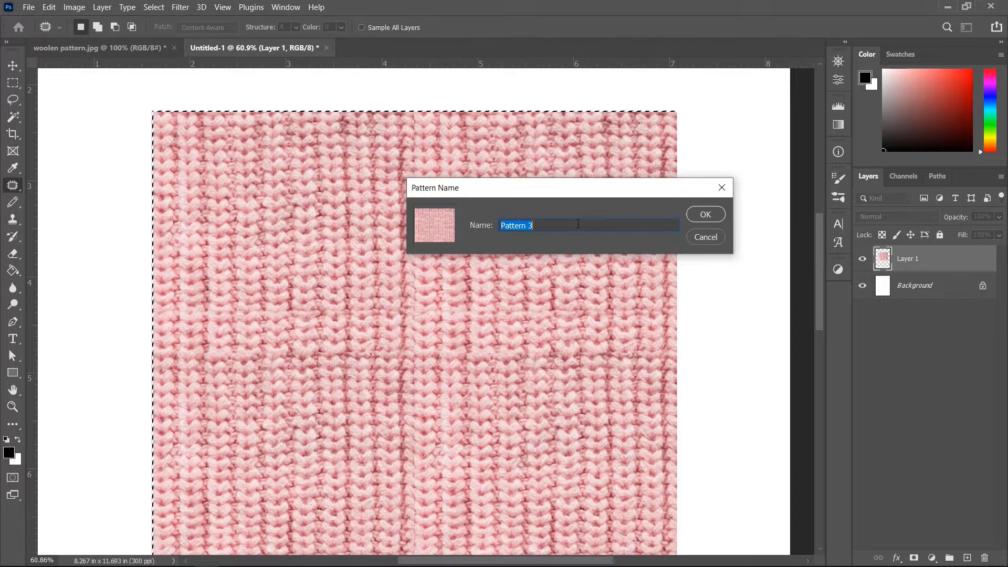
left_click(705, 236)
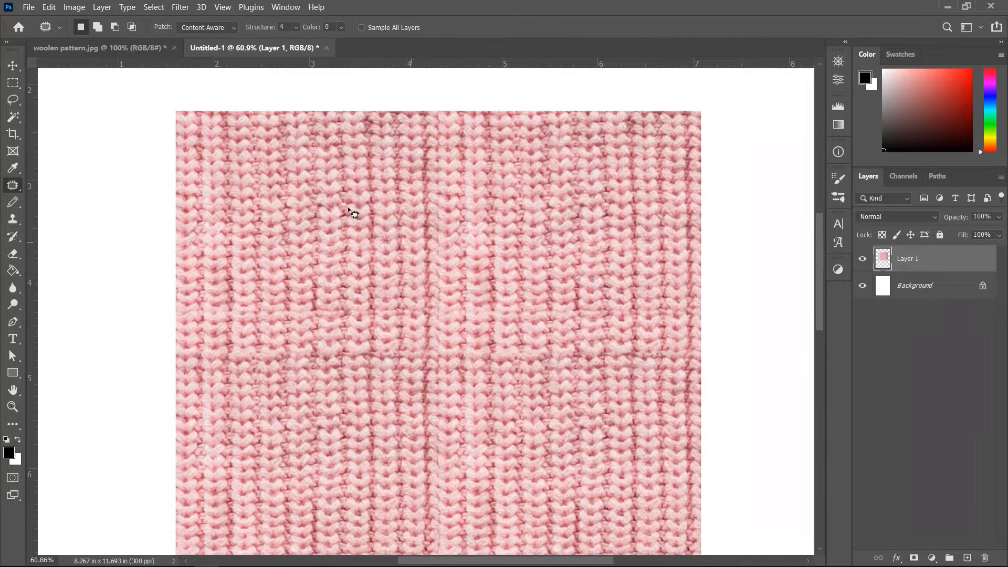
Step: Open the Offset filter on the woolen pattern image and set both horizontal and vertical offsets to 0
left_click(133, 53)
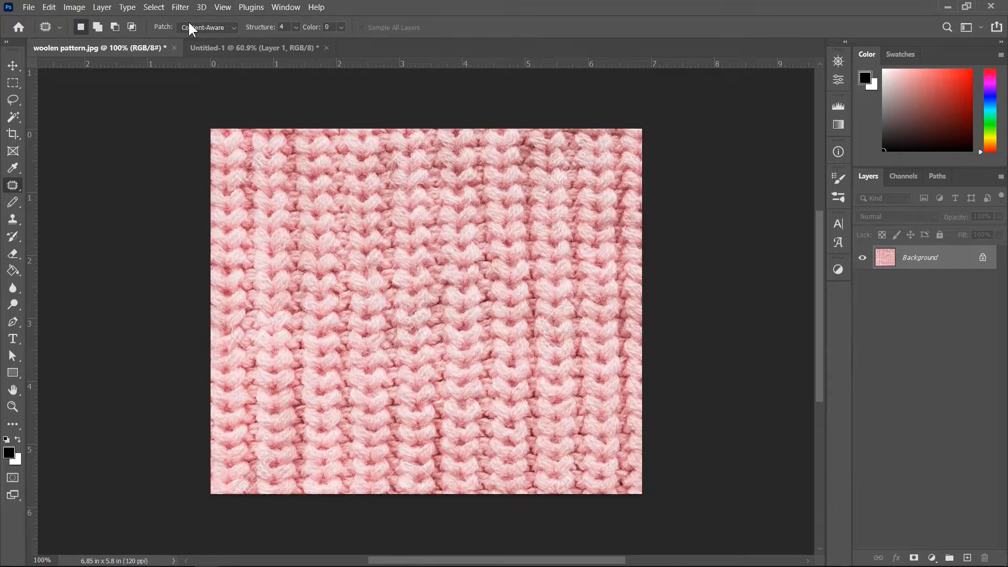
left_click(183, 6)
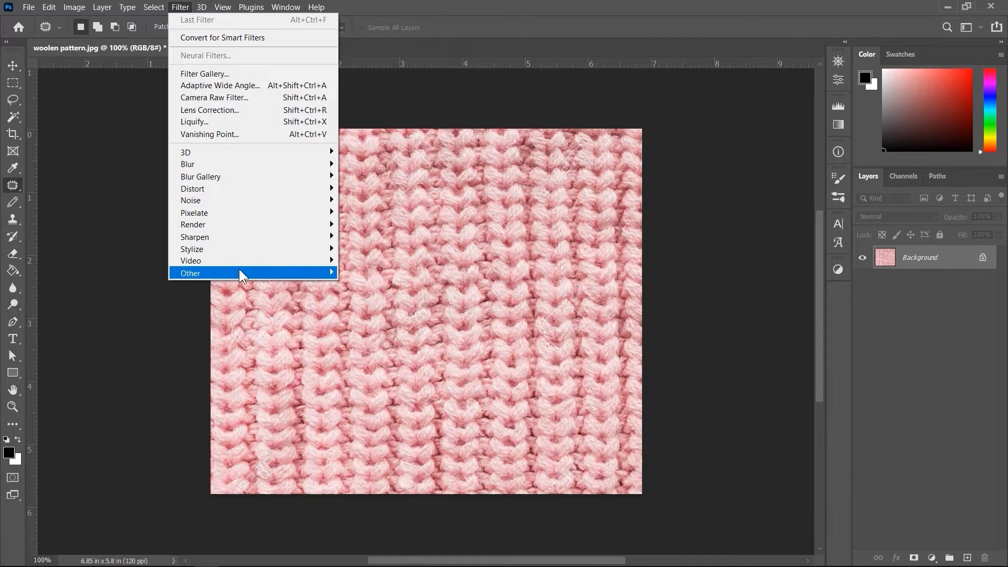
mouse_move(238, 271)
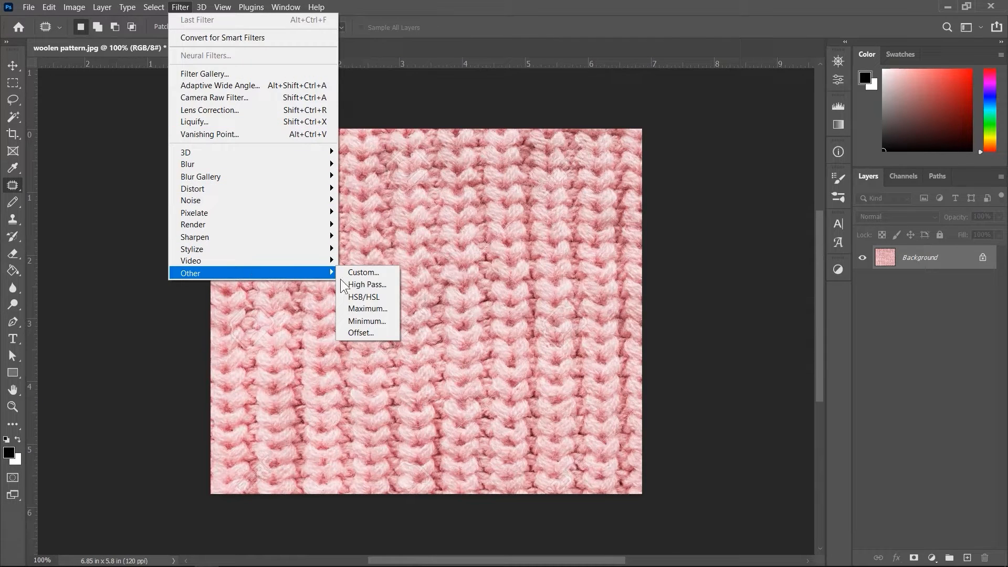
left_click(381, 332)
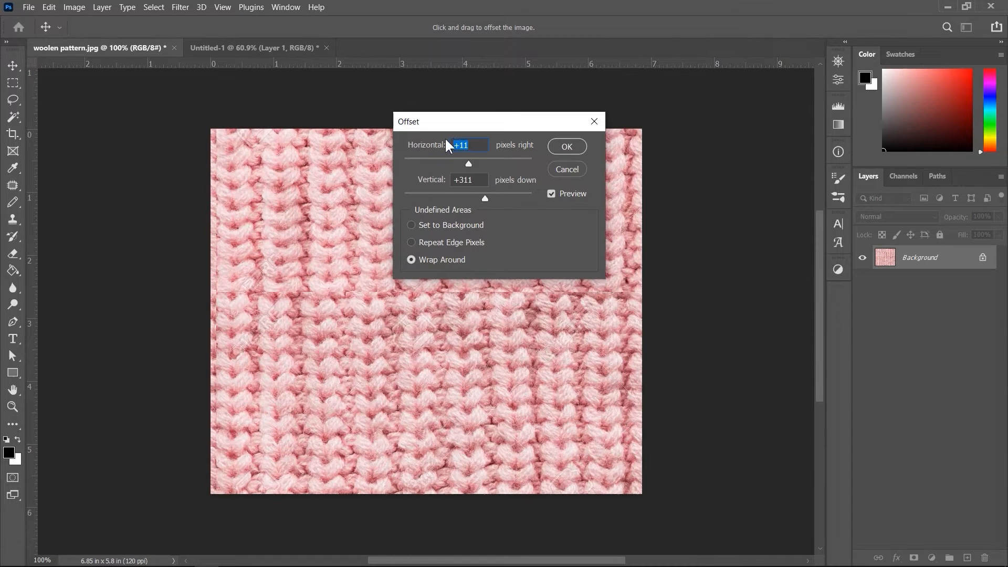
type("0")
key("Tab")
type("0")
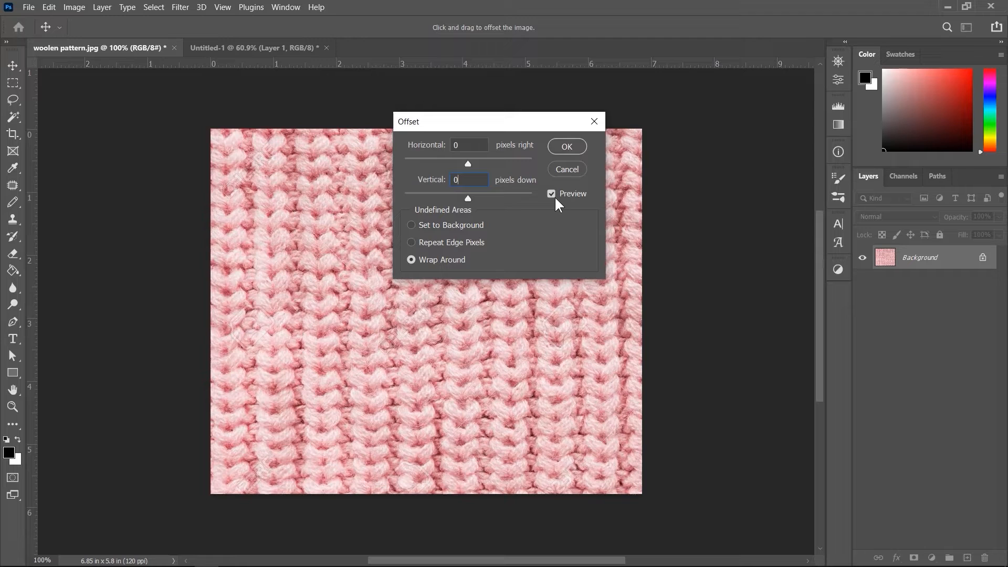
Step: Apply the Offset with Wrap Around, shifting the image +10 pixels right and +323 pixels down
left_click_drag(503, 122, 615, 132)
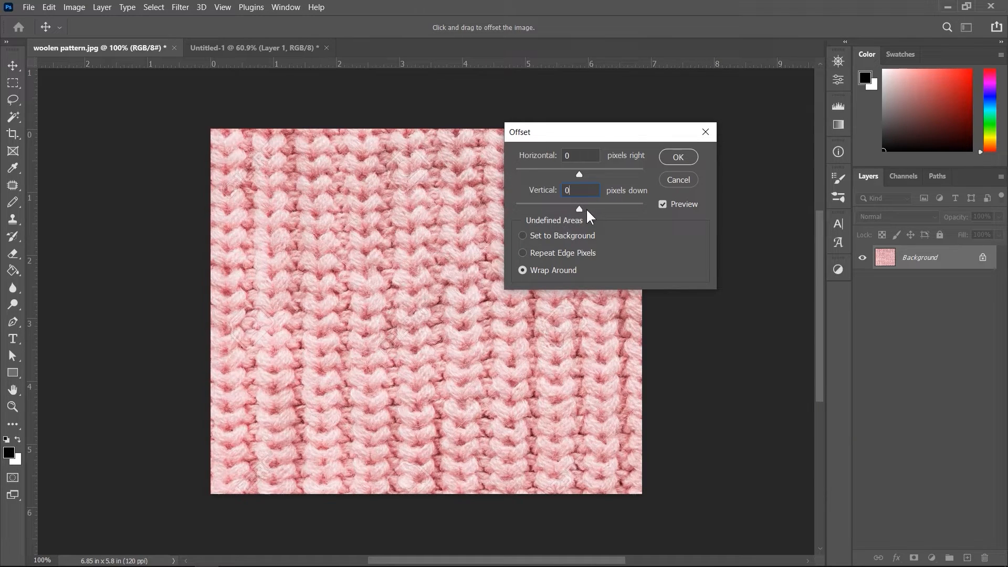
left_click_drag(580, 209, 594, 206)
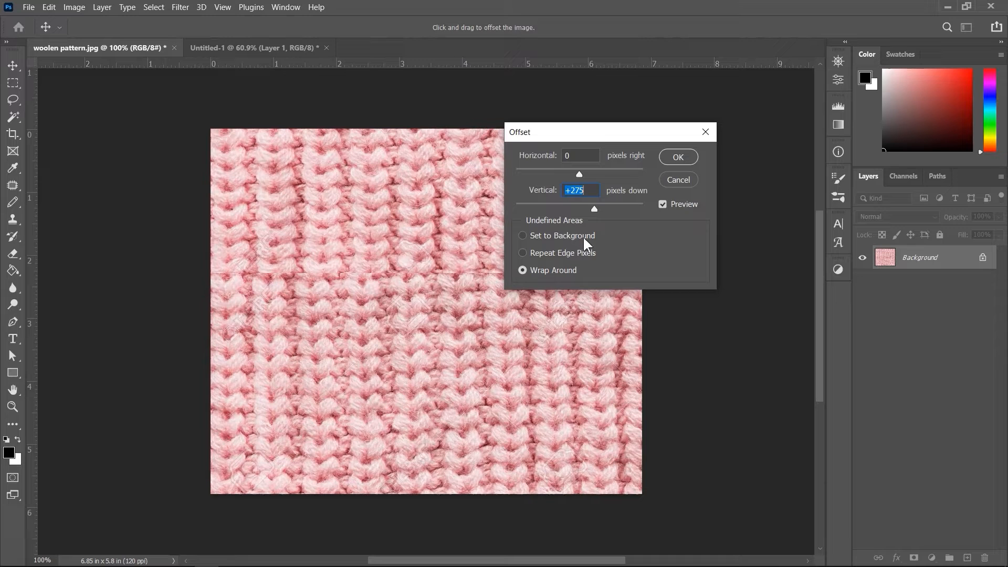
left_click_drag(597, 207, 597, 210)
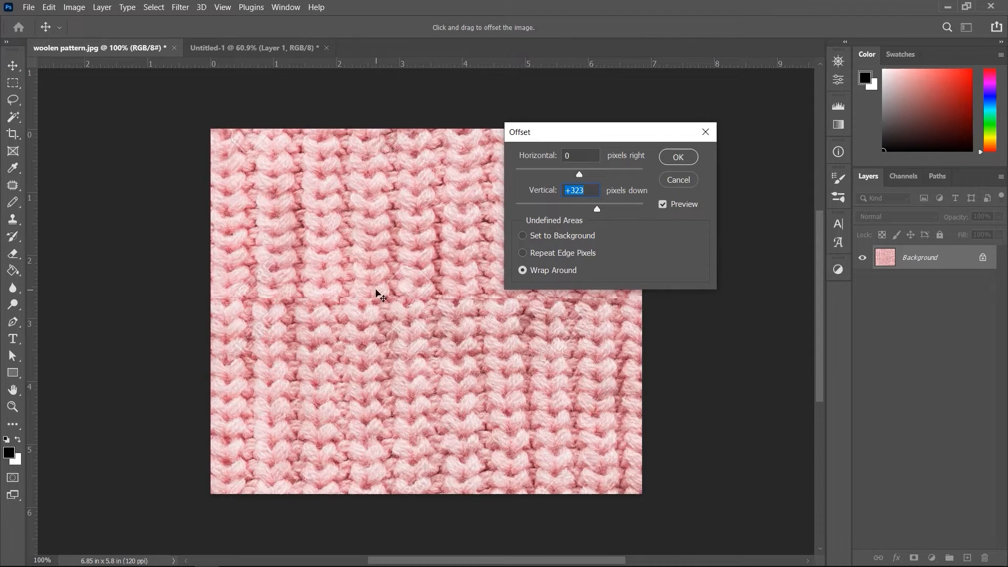
mouse_move(376, 291)
left_mouse_down()
mouse_move(370, 260)
mouse_move(389, 304)
left_mouse_up()
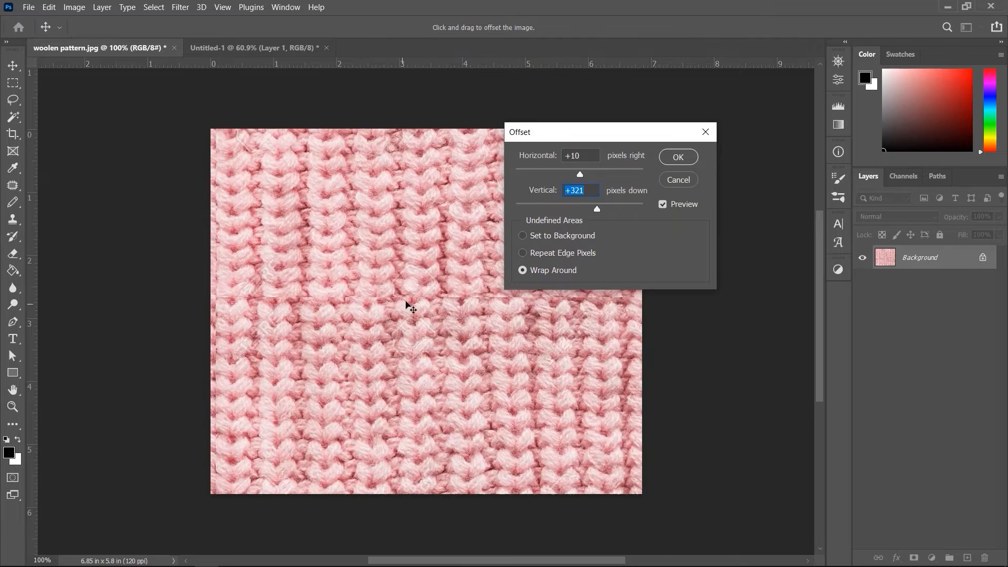
mouse_move(594, 208)
left_mouse_down()
mouse_move(607, 208)
mouse_move(598, 209)
left_mouse_up()
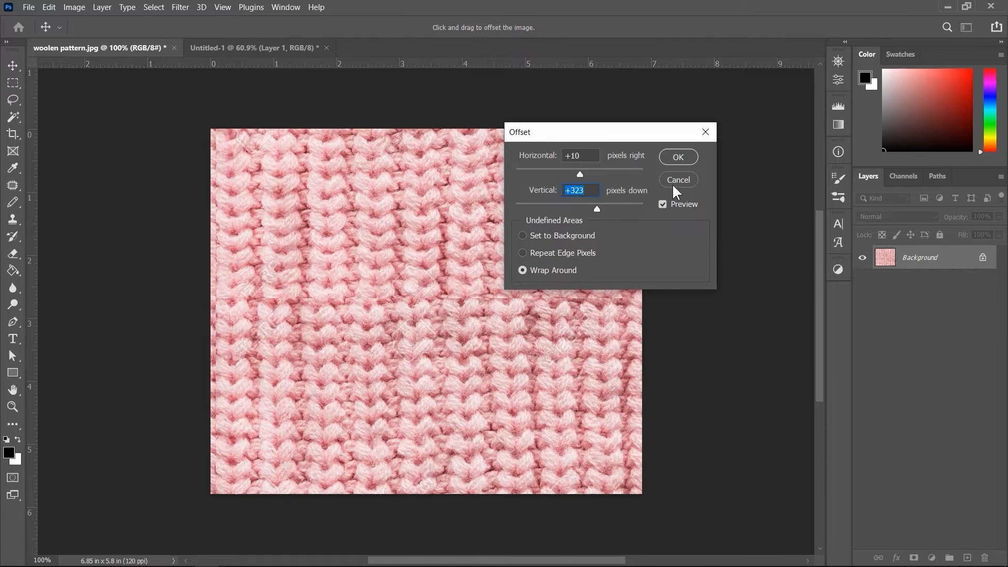
left_click(678, 157)
key("j")
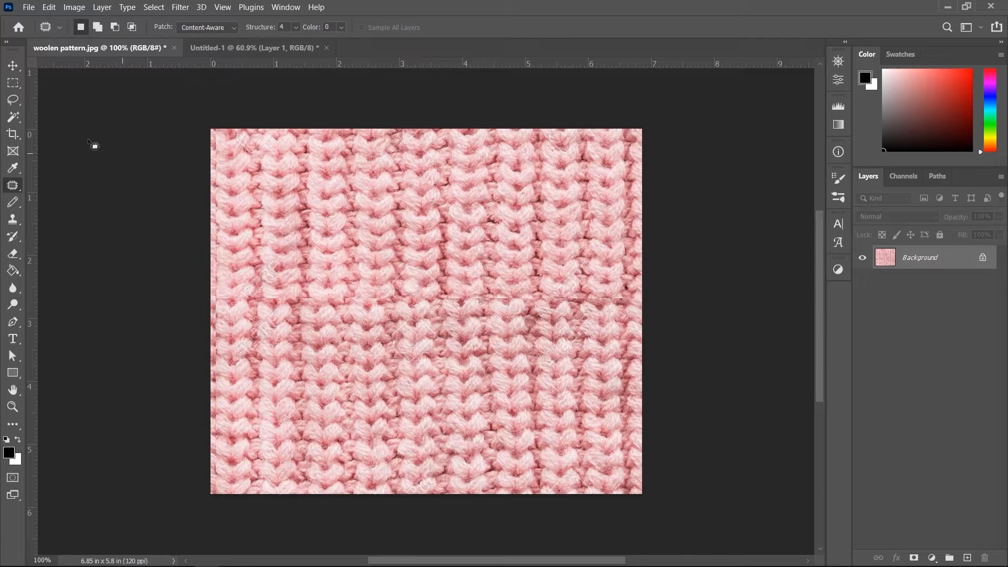
Step: Patch the horizontal seam band of the offset woolen image with texture from just above it, then deselect
left_click(16, 82)
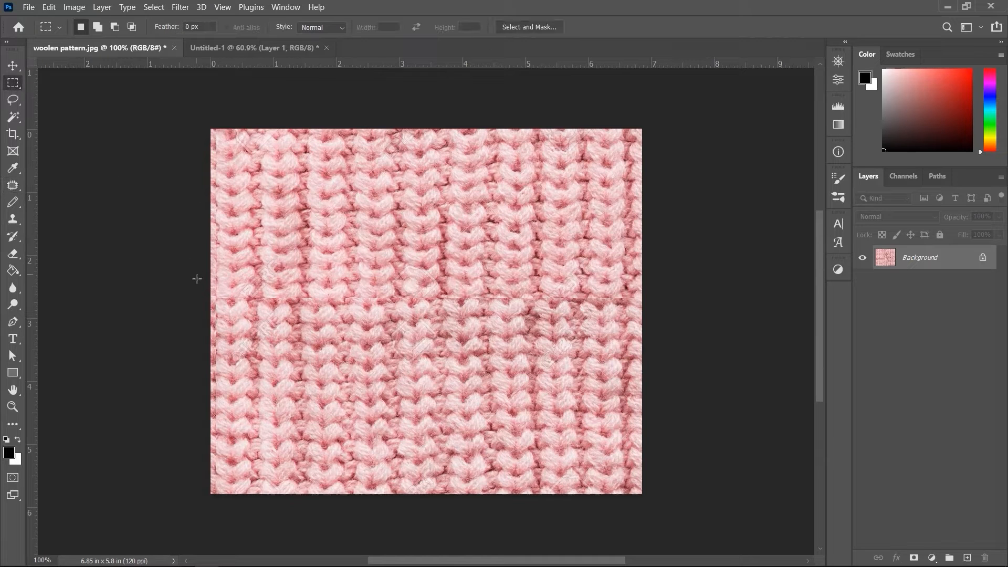
left_click_drag(197, 280, 656, 306)
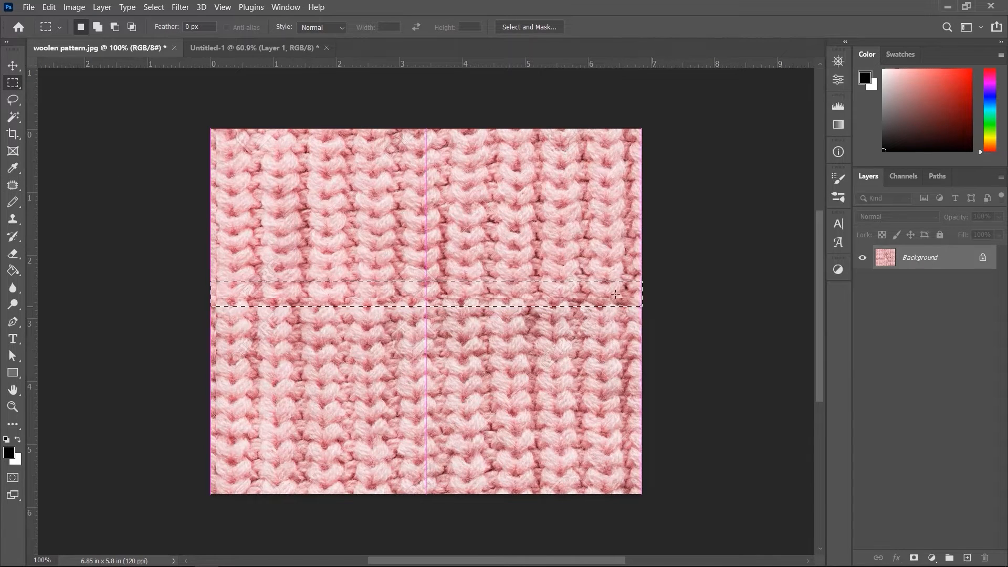
left_click(12, 187)
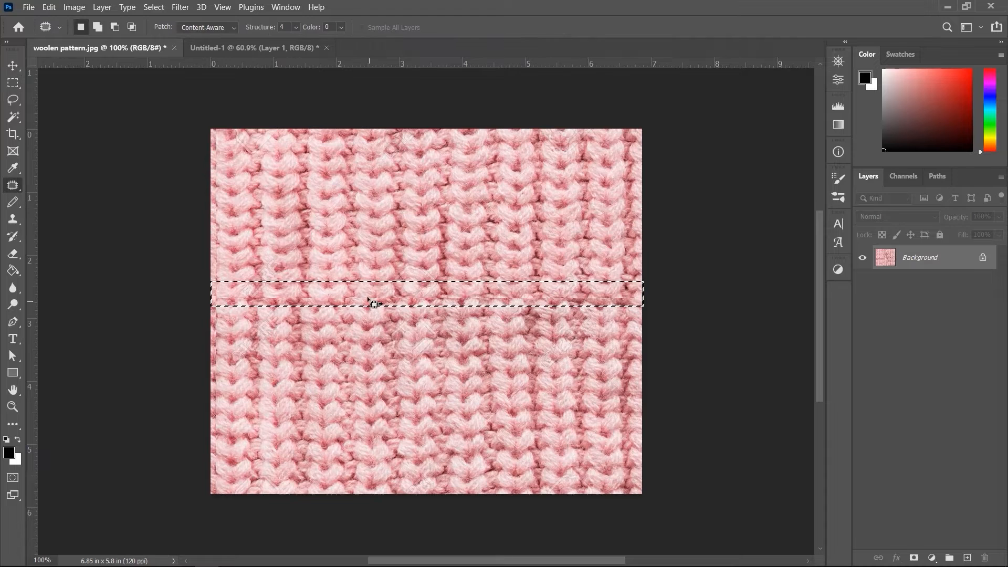
left_click_drag(371, 300, 363, 246)
left_click(374, 354)
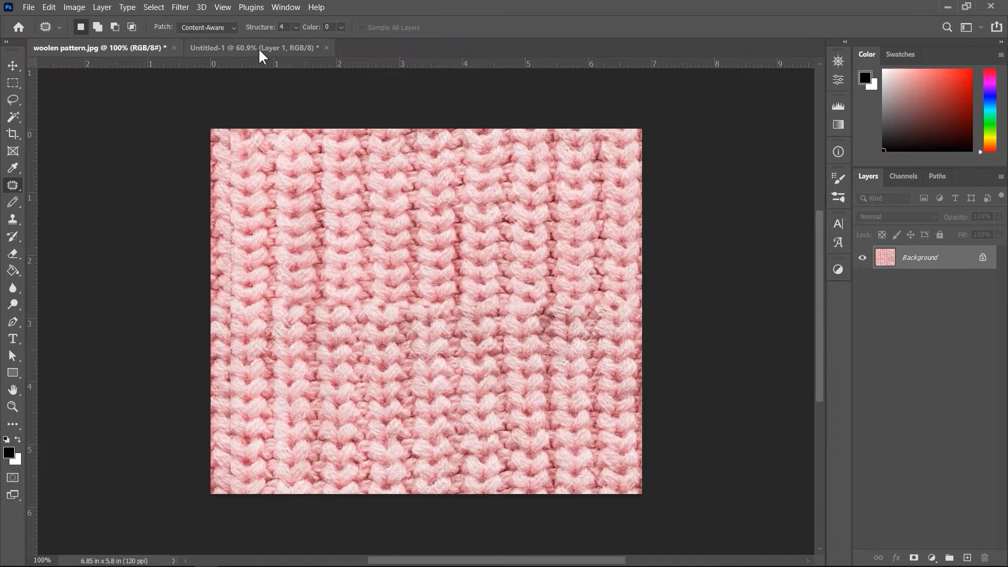
Step: Switch to the Untitled-1 document and undo its last change
left_click(257, 48)
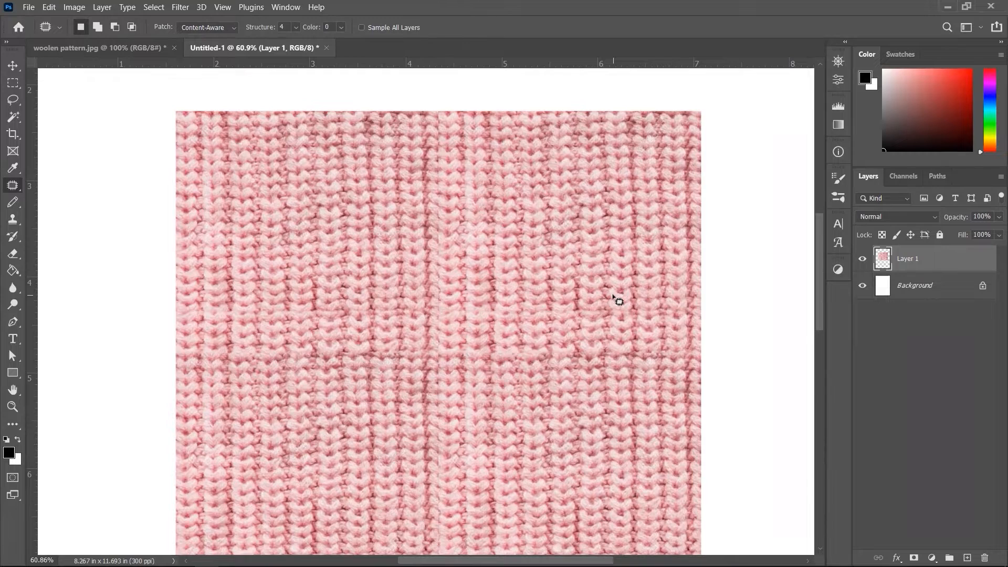
key("ctrl+z")
key("ctrl+0")
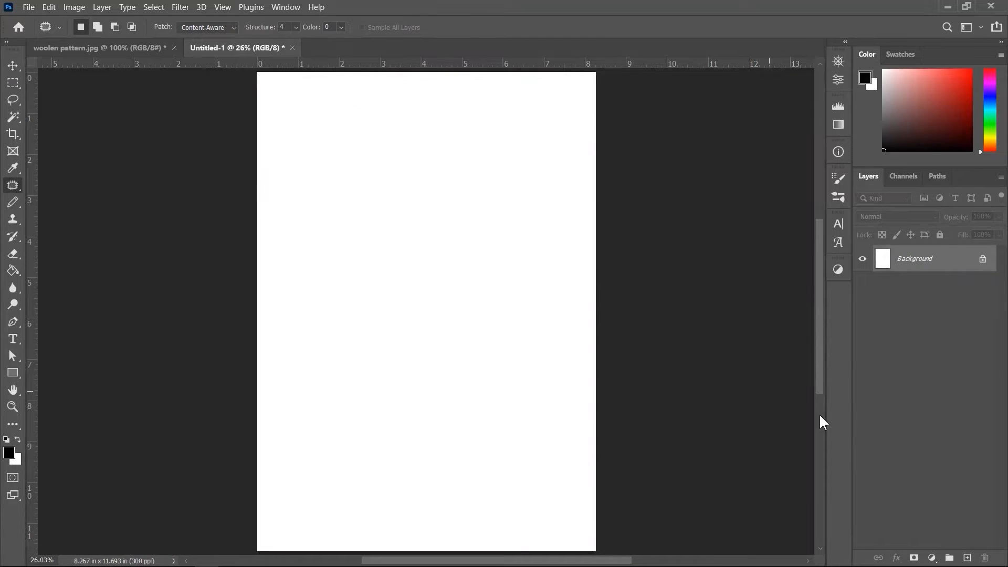
Step: Unlock the Untitled-1 background so it becomes a regular layer
left_click(932, 557)
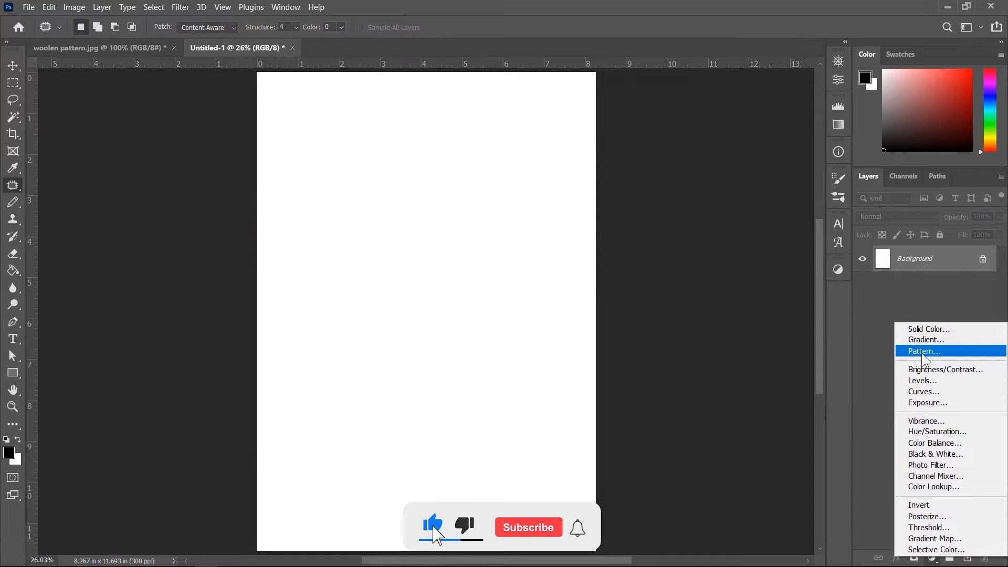
left_click(872, 345)
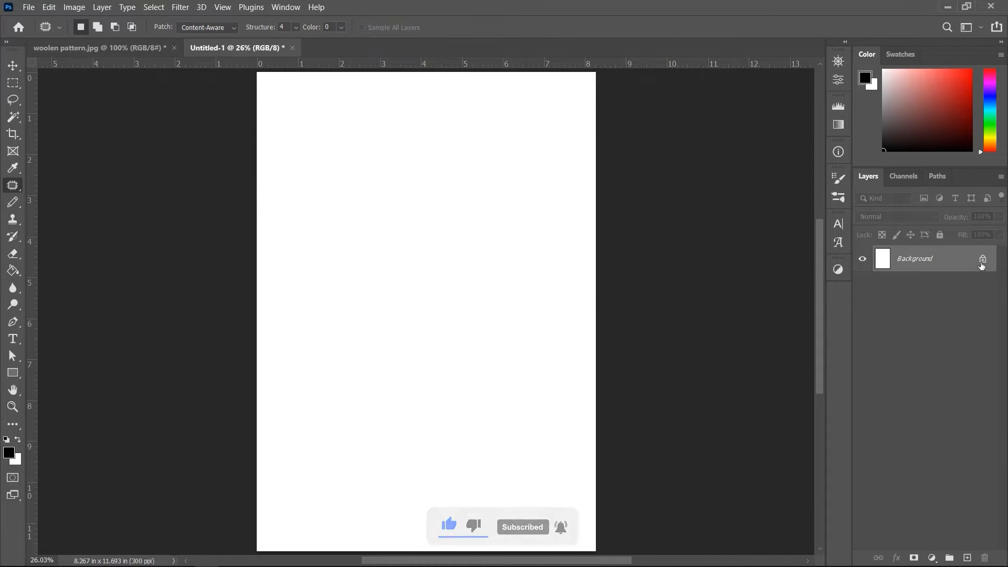
left_click(982, 259)
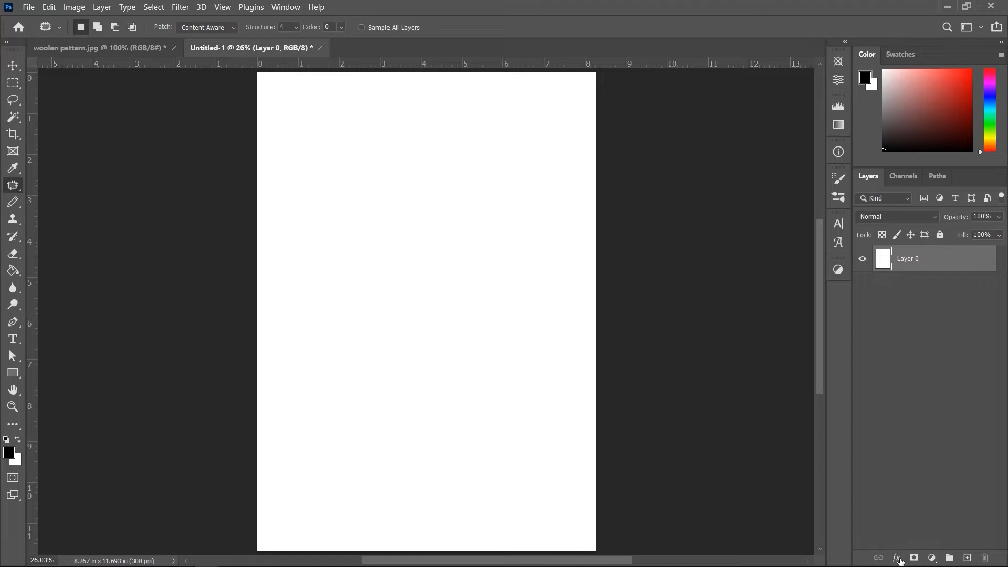
left_click(898, 558)
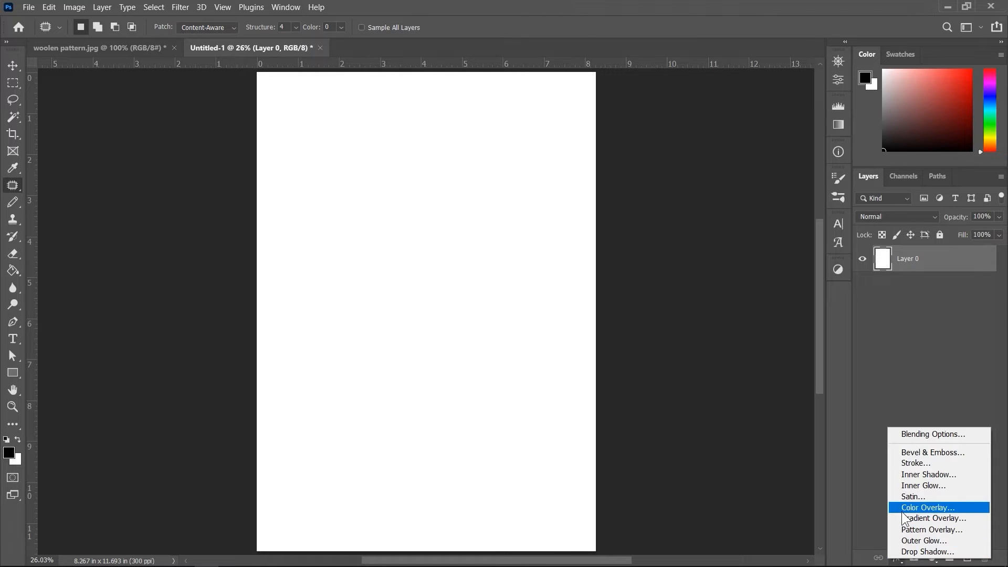
left_click(931, 530)
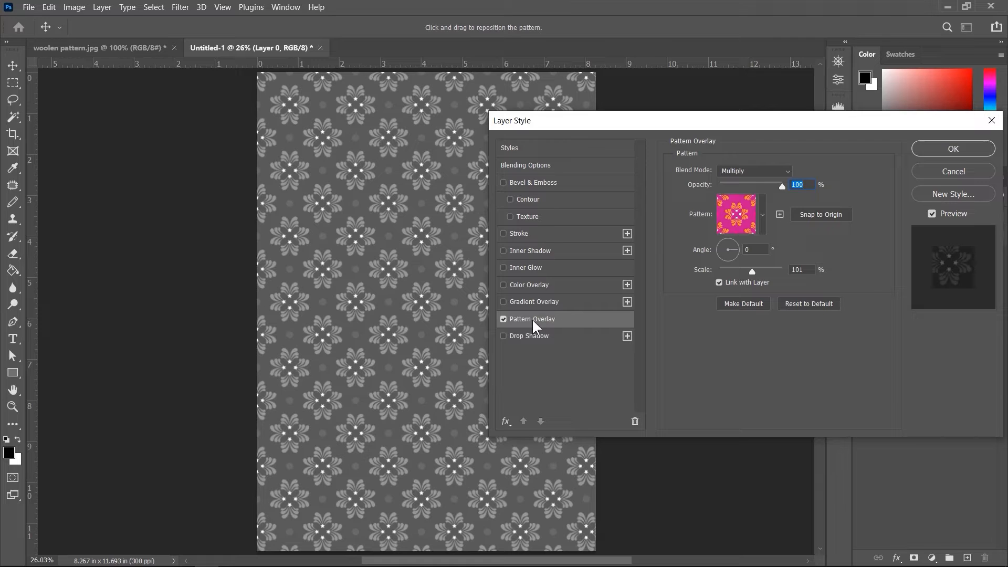
left_click(764, 218)
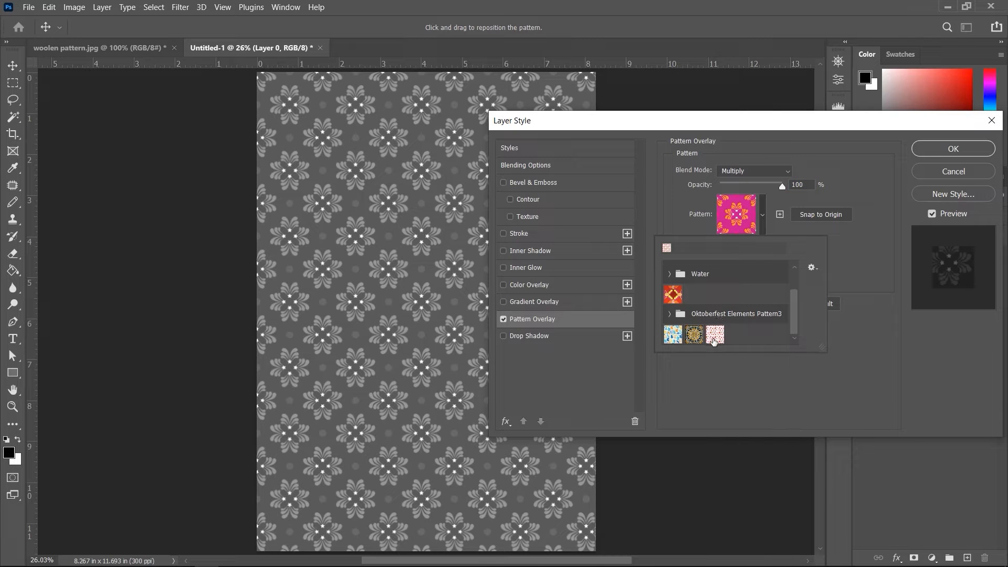
left_click(714, 335)
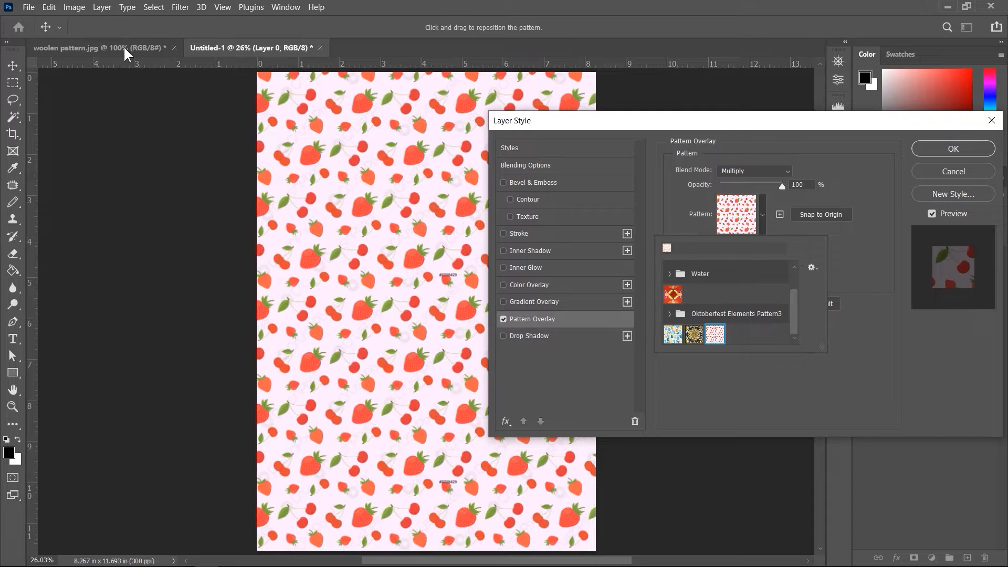
left_click(961, 172)
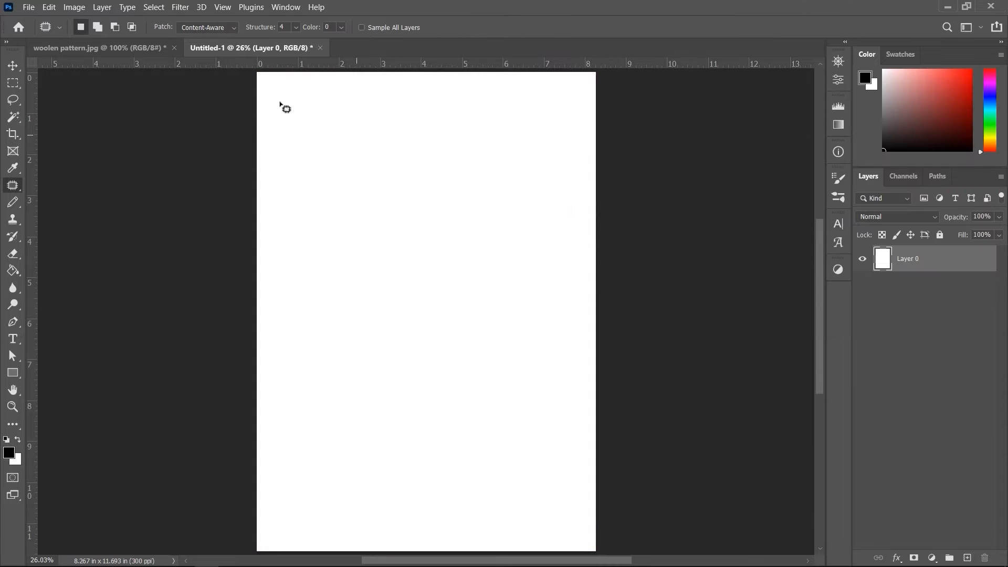
Step: Define the woolen pattern image as a new pattern named woolen pattern.jpg
left_click(116, 50)
left_click(47, 8)
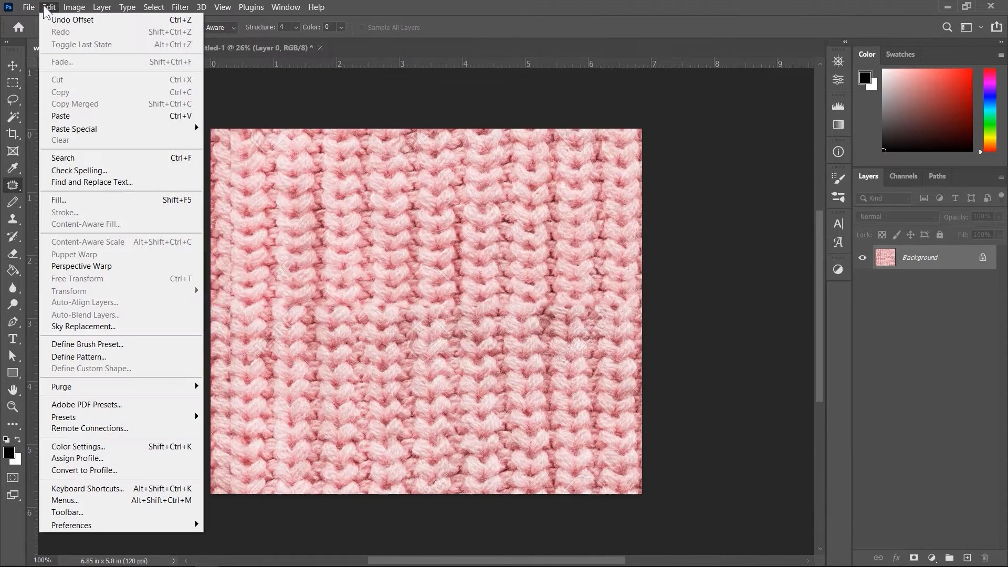
left_click(98, 358)
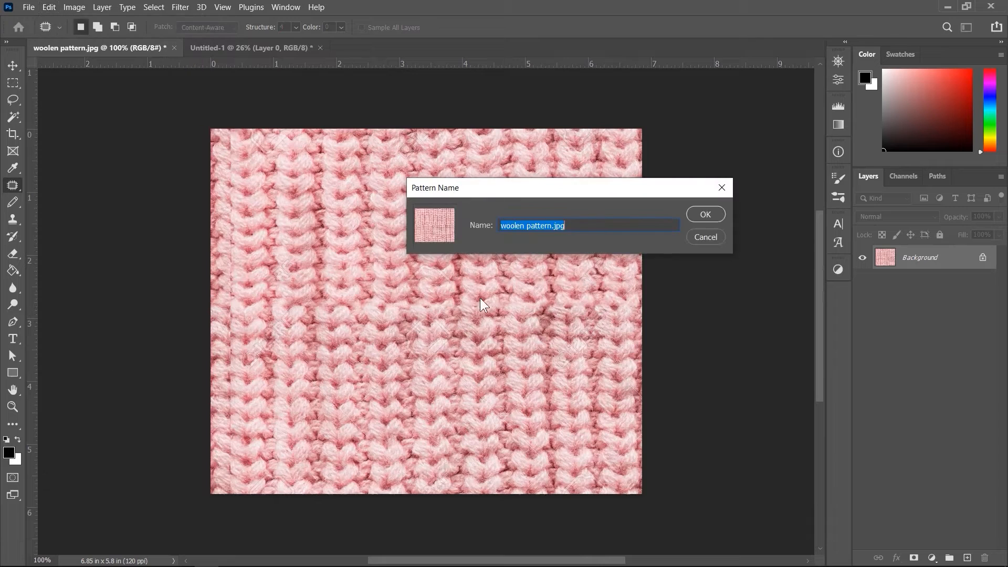
left_click(705, 214)
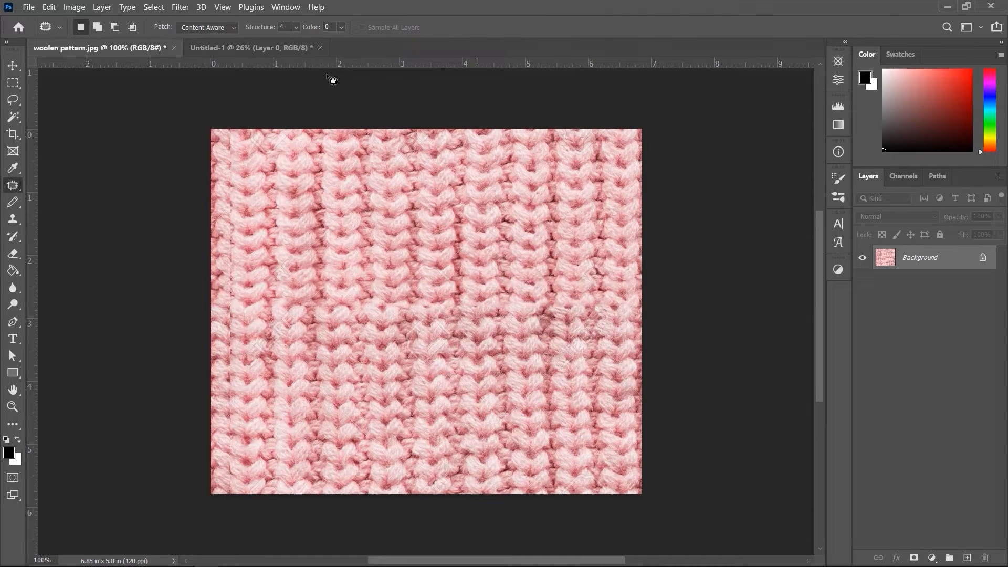
Step: Add a Pattern Overlay layer style to Layer 0 in Untitled-1 using the new woolen pattern
left_click(244, 49)
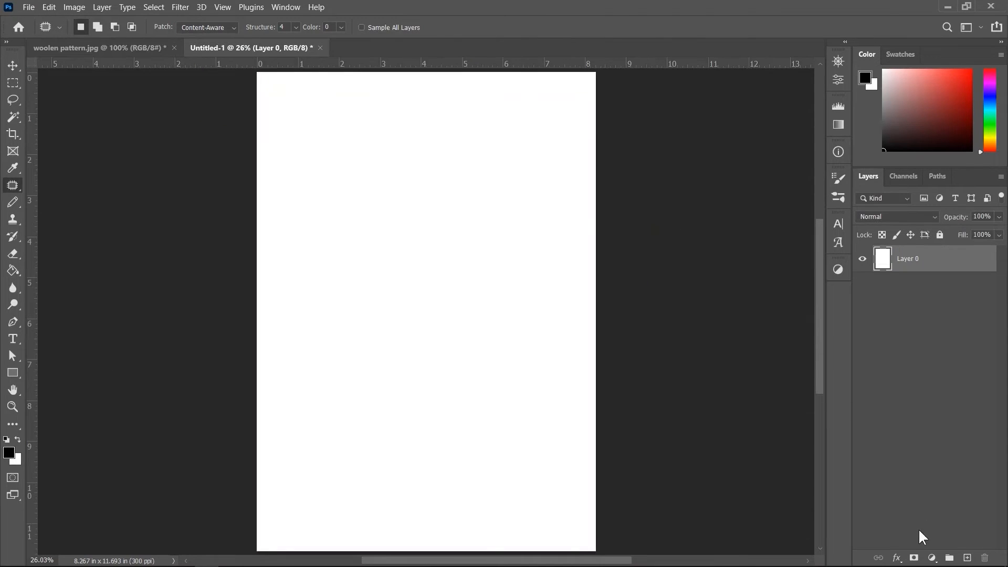
left_click(897, 558)
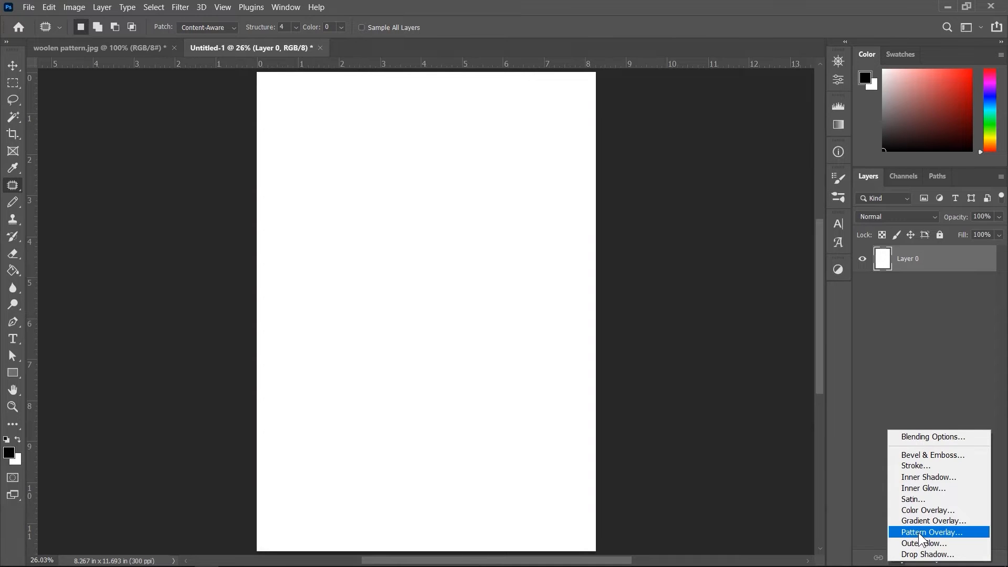
left_click(921, 535)
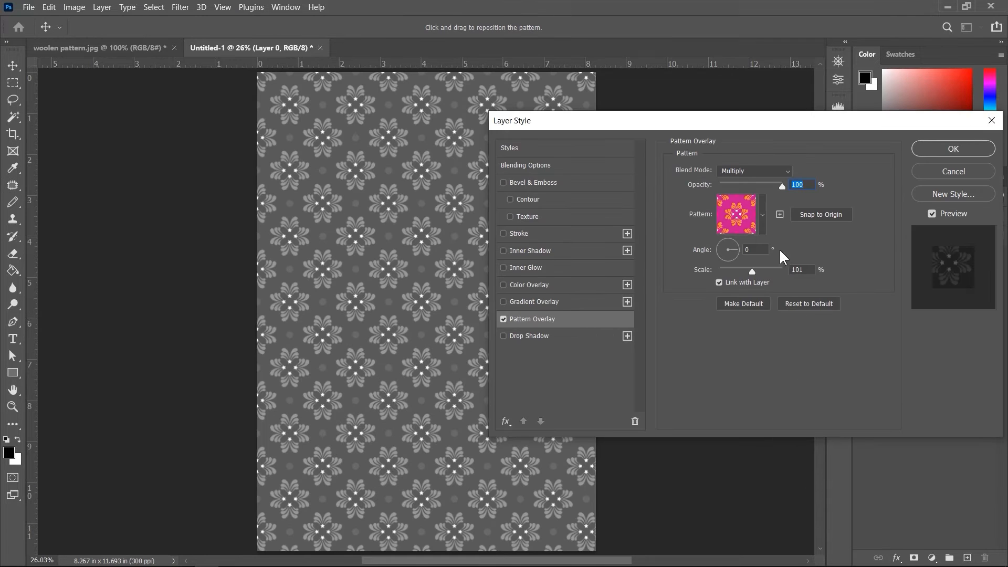
left_click(763, 221)
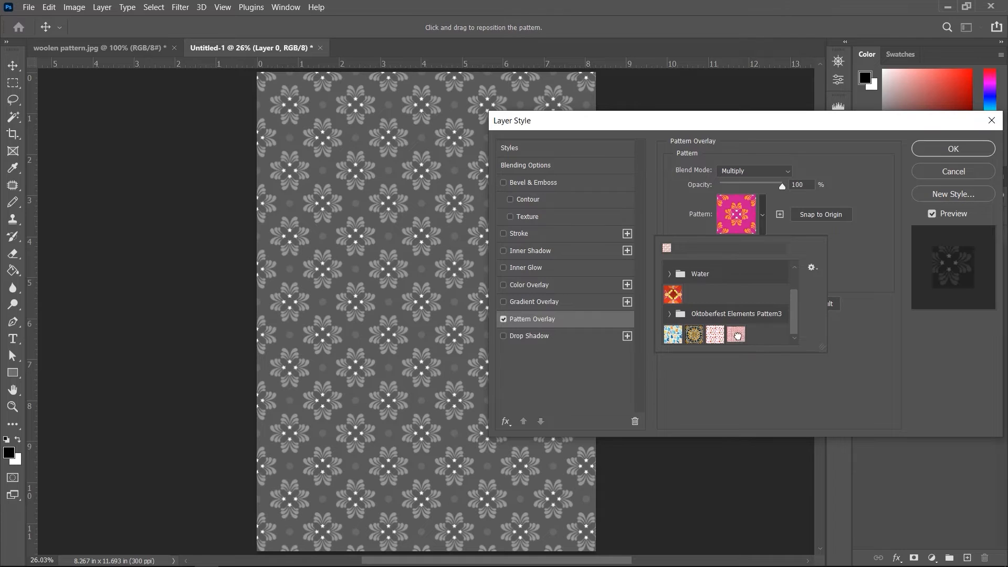
left_click(736, 334)
left_click_drag(713, 124, 785, 130)
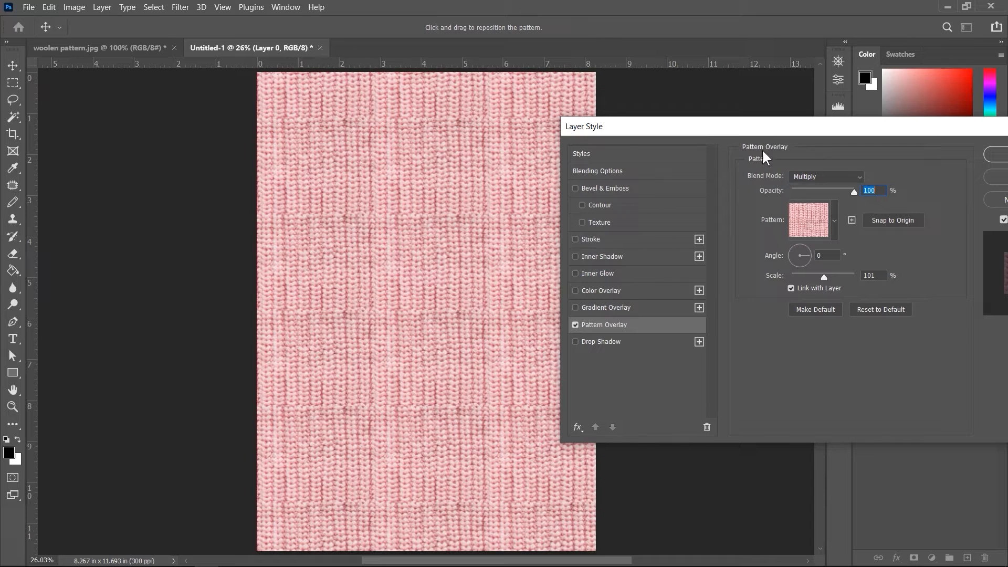
left_click_drag(788, 131, 770, 151)
left_click_drag(797, 279, 798, 279)
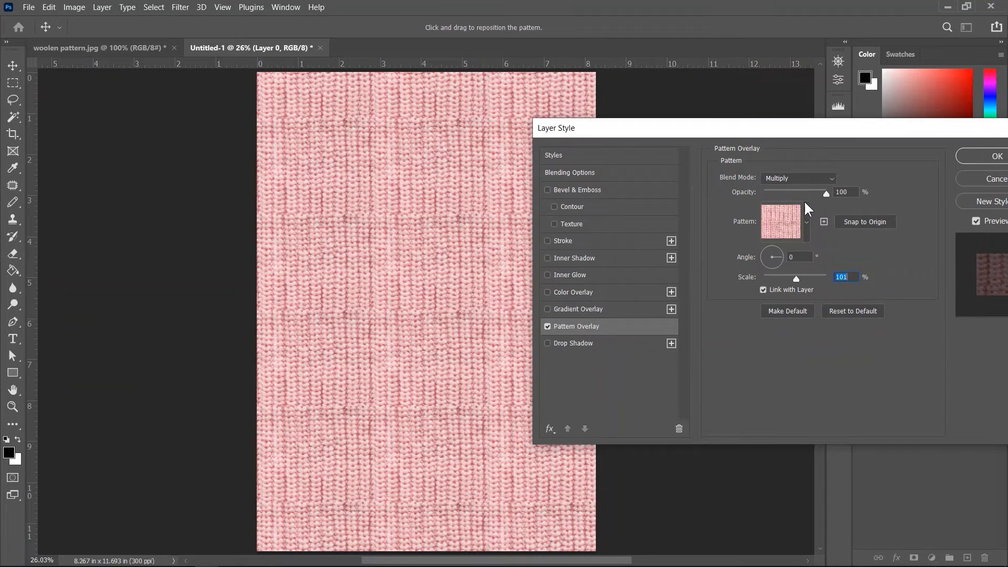
left_click(577, 311)
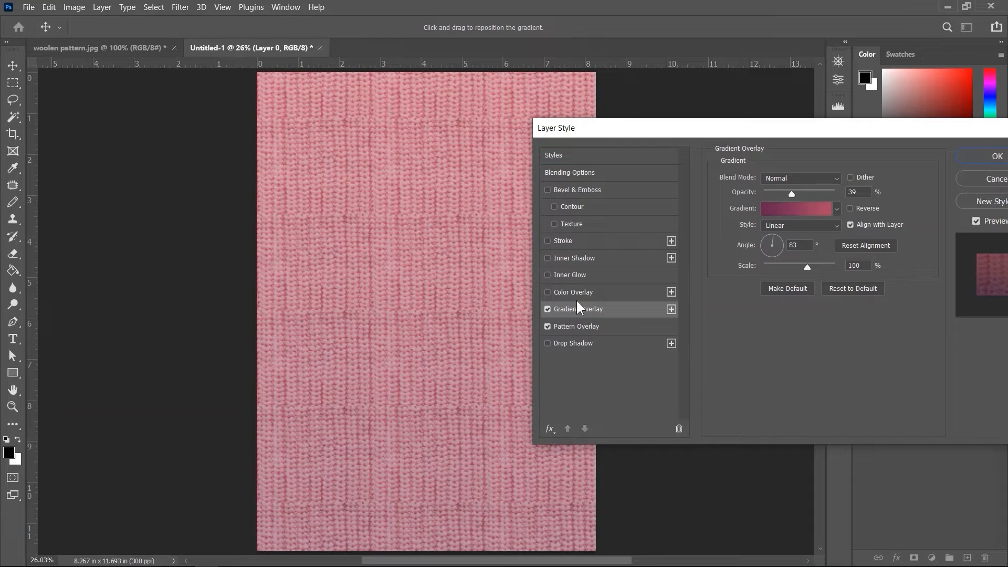
left_click(573, 293)
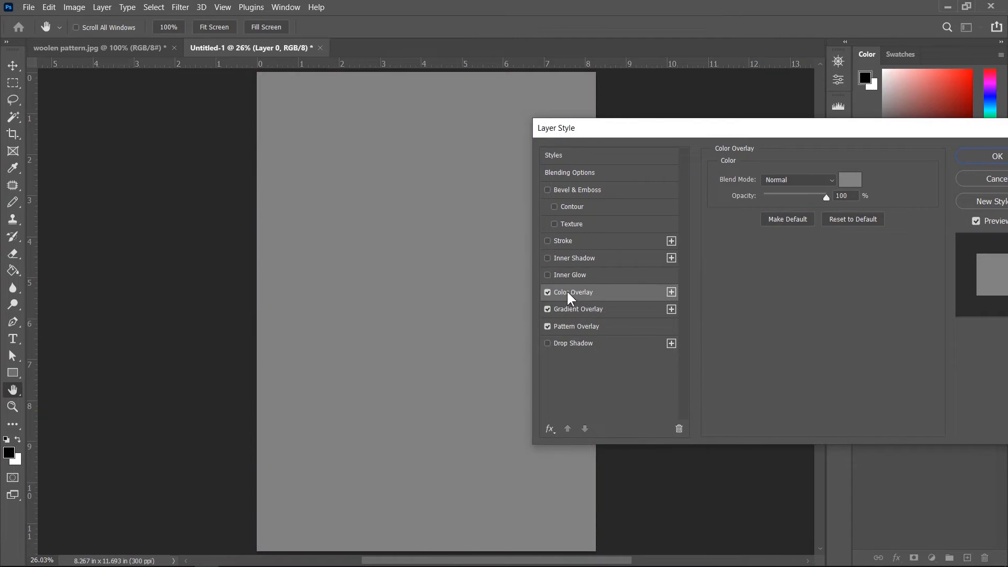
left_click(548, 292)
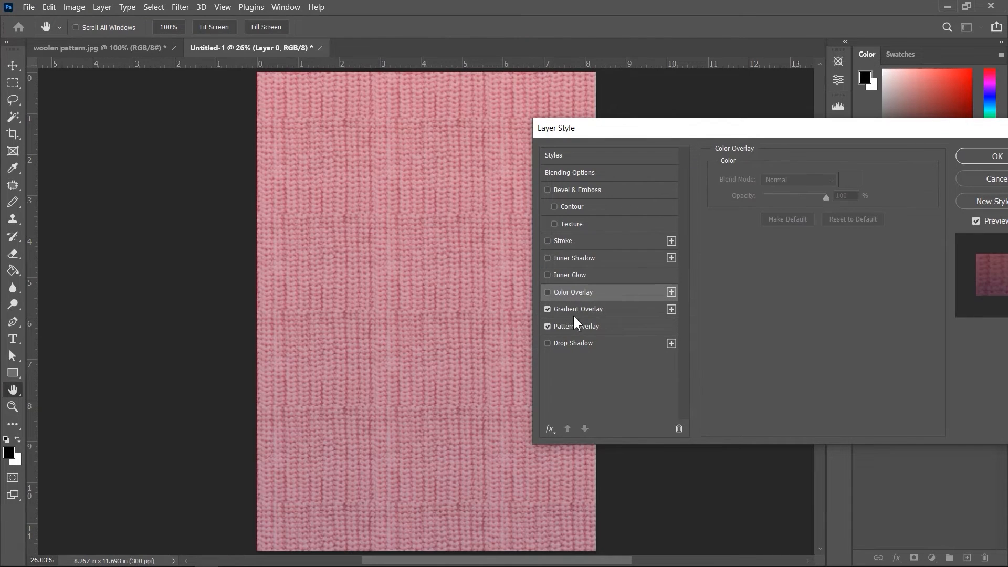
left_click(574, 309)
mouse_move(791, 192)
left_mouse_down()
mouse_move(806, 196)
mouse_move(790, 200)
left_mouse_up()
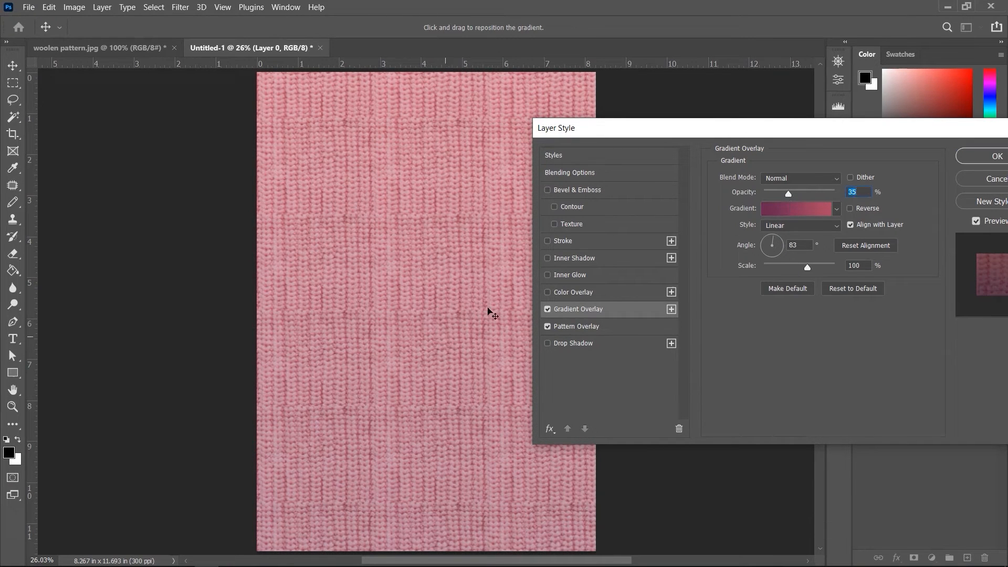
left_click(547, 309)
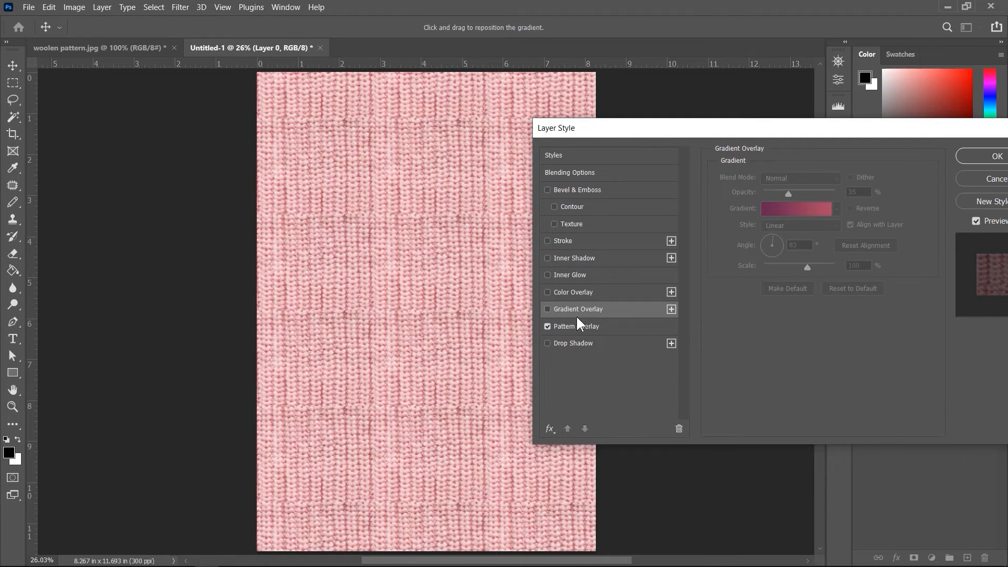
Step: Apply the layer style, then reopen it and set the Pattern Overlay scale to 323%
left_click(989, 155)
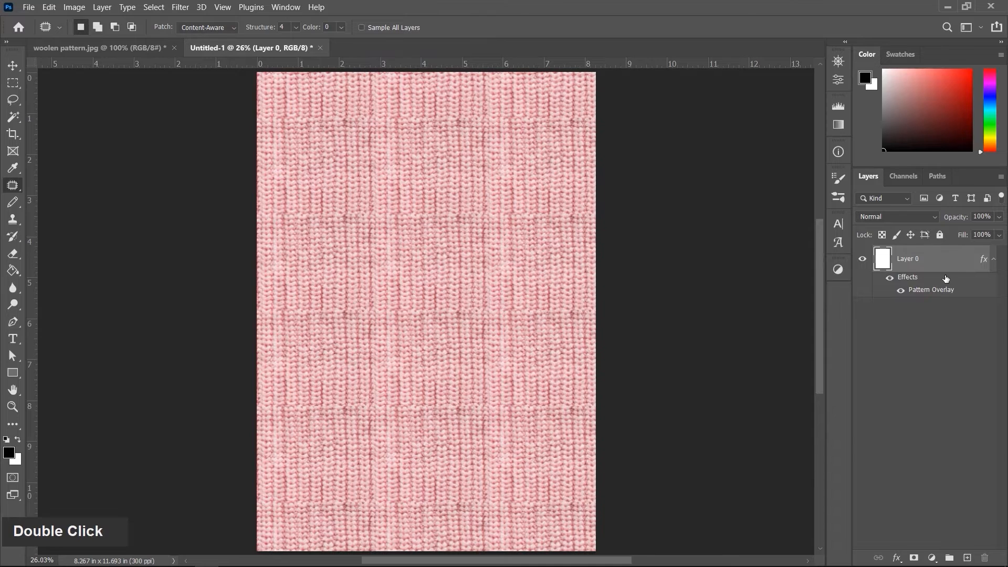
double_click(950, 259)
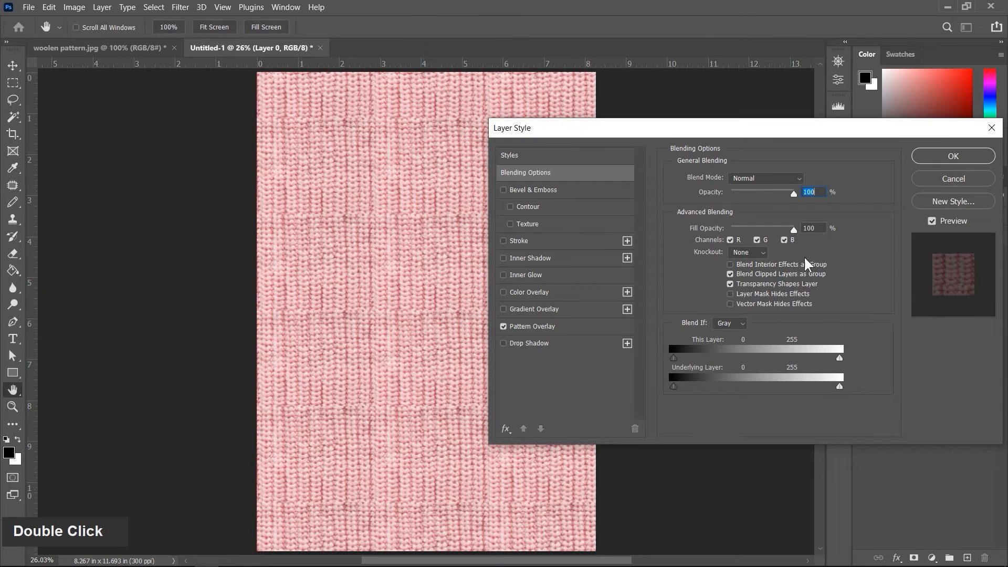
left_click(549, 327)
left_click(759, 279)
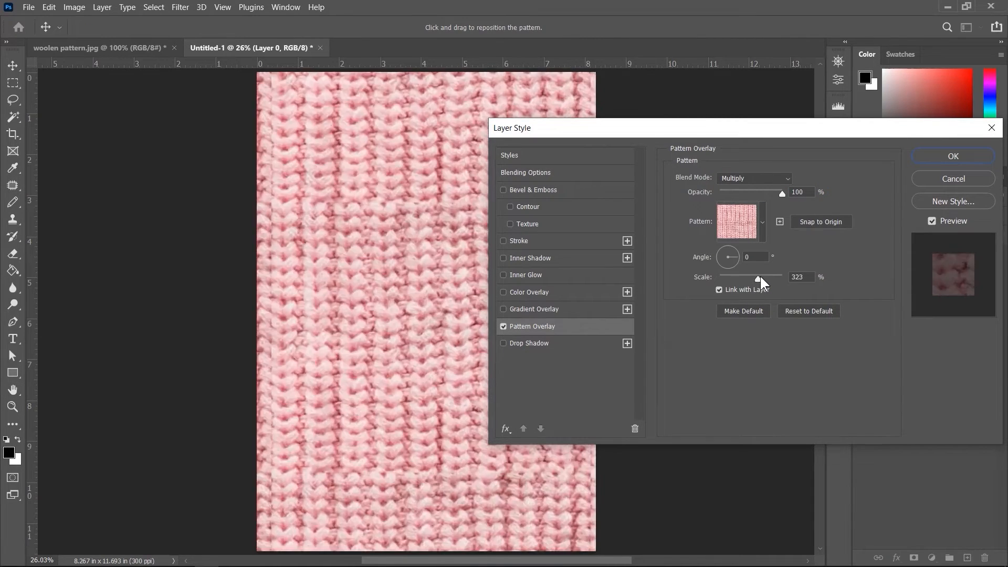
Step: Switch the Pattern Overlay to the orange and navy ornamental tile pattern and apply the style
left_click(762, 222)
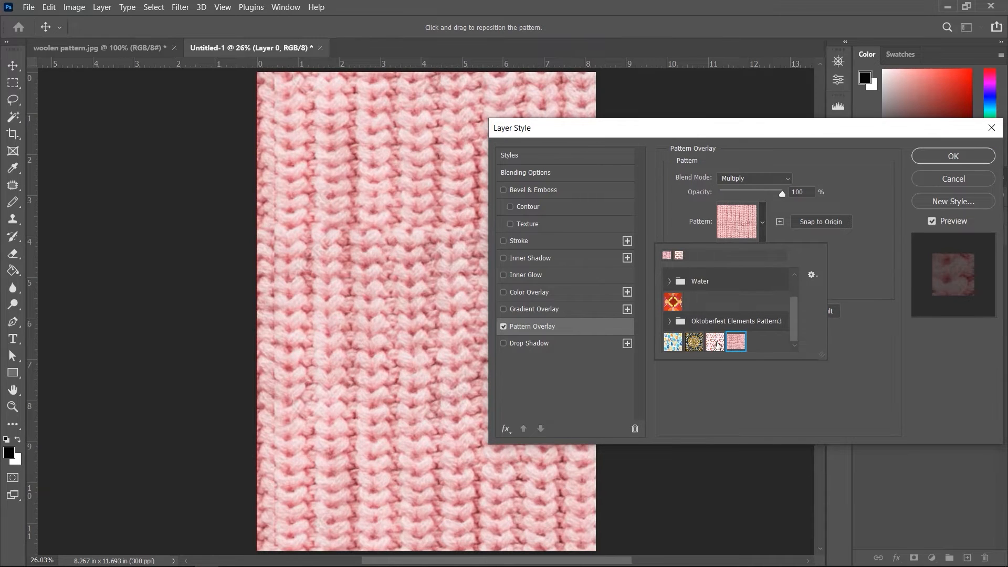
left_click(716, 343)
left_click(693, 344)
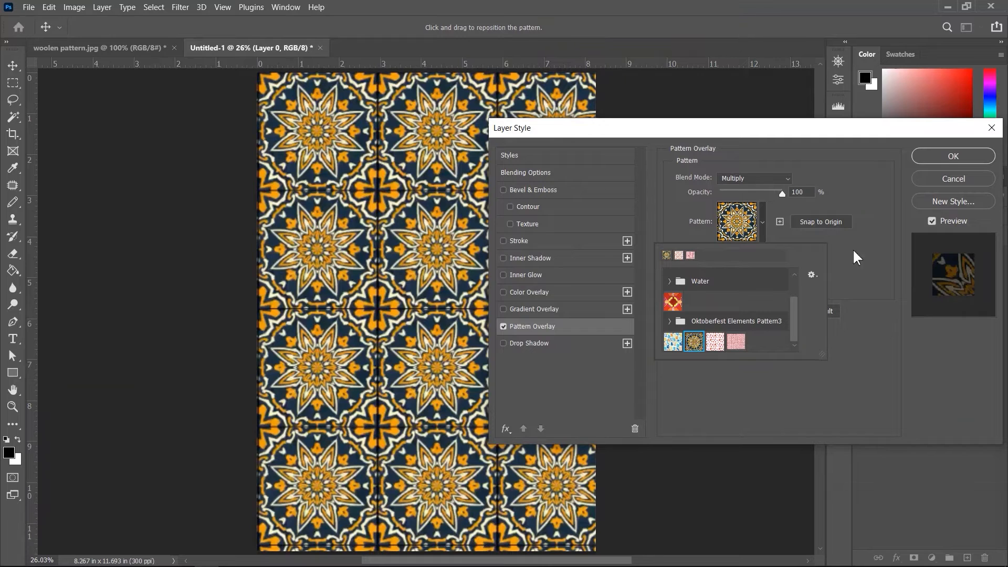
left_click(945, 157)
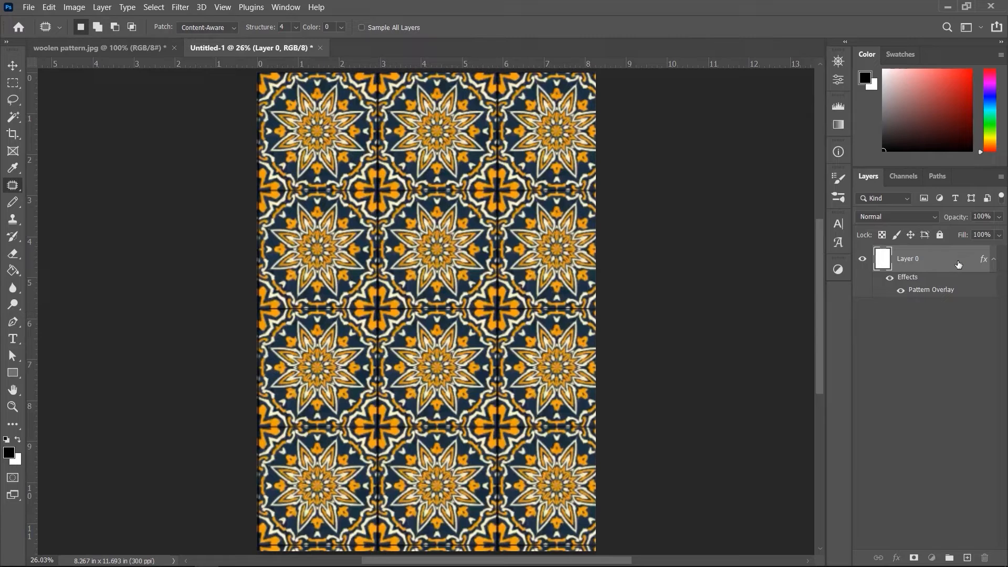
Step: Reopen Layer 0's Pattern Overlay style and import the BrushThis Extravagant Pattern Set.pat pattern file from the Desktop
double_click(958, 264)
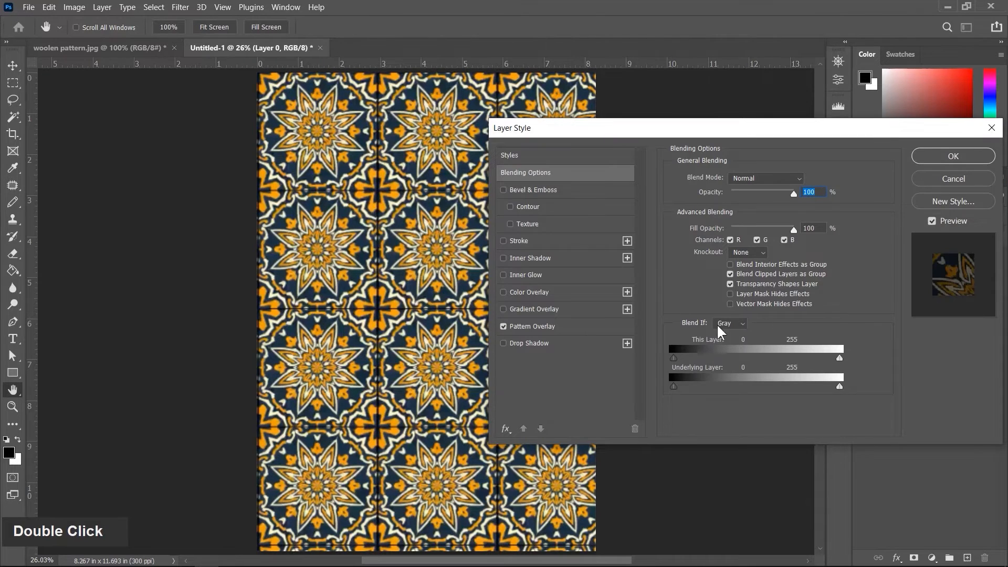
left_click(577, 330)
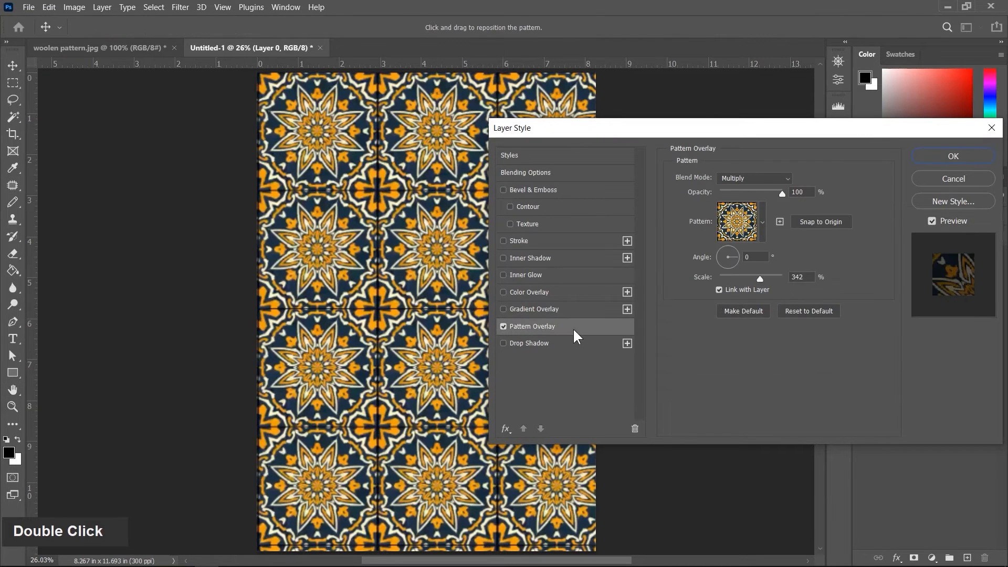
left_click(762, 222)
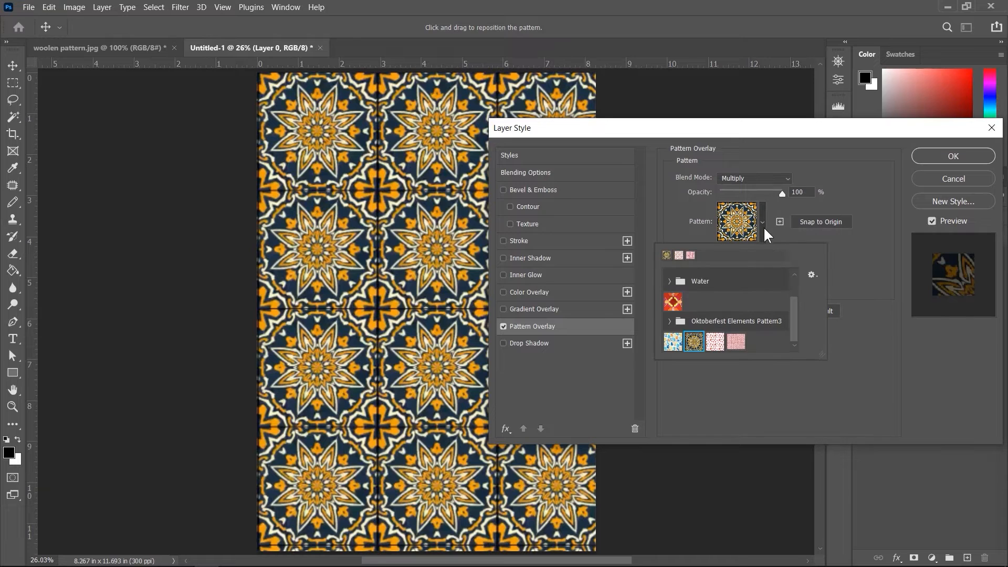
left_click(812, 276)
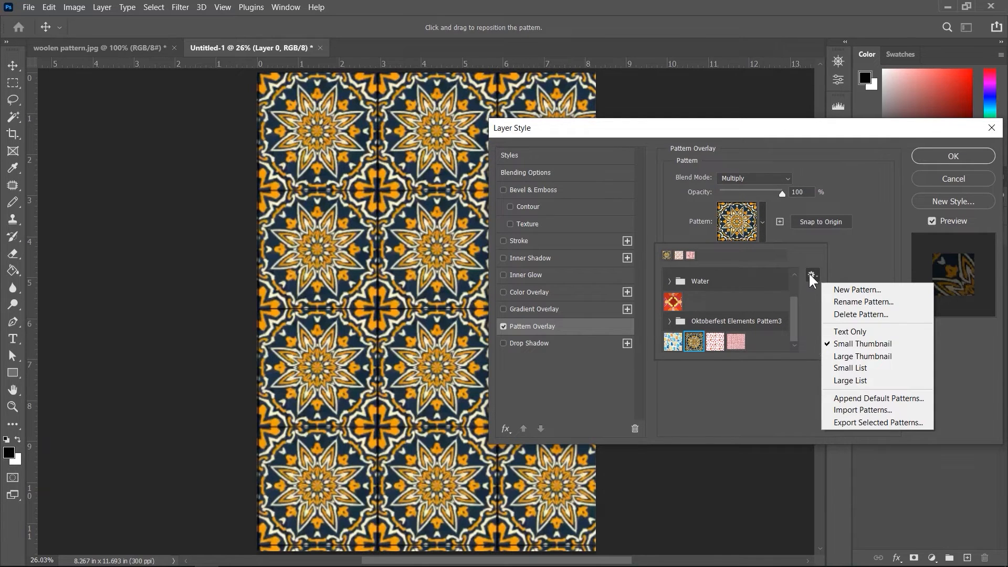
left_click(862, 410)
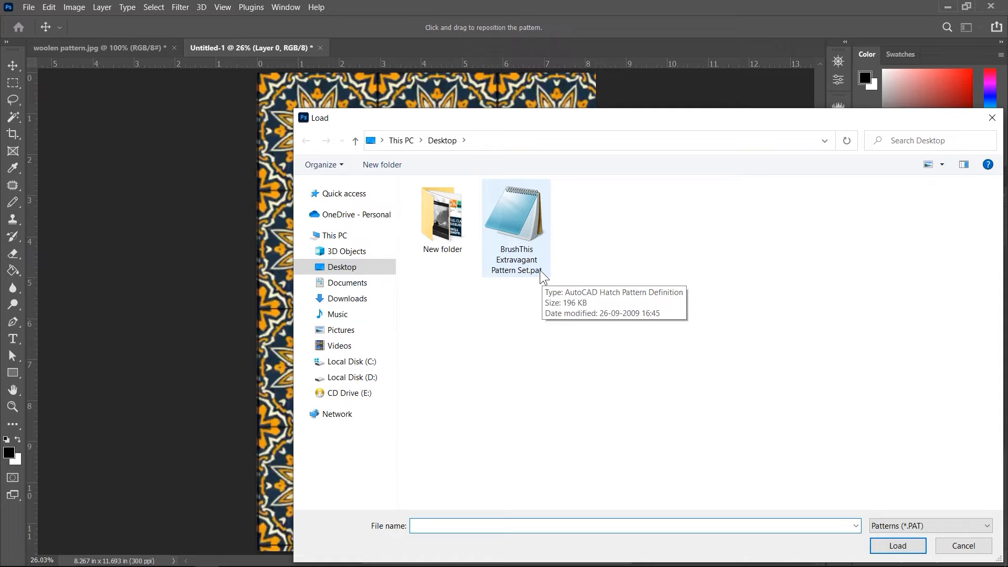
left_click(512, 215)
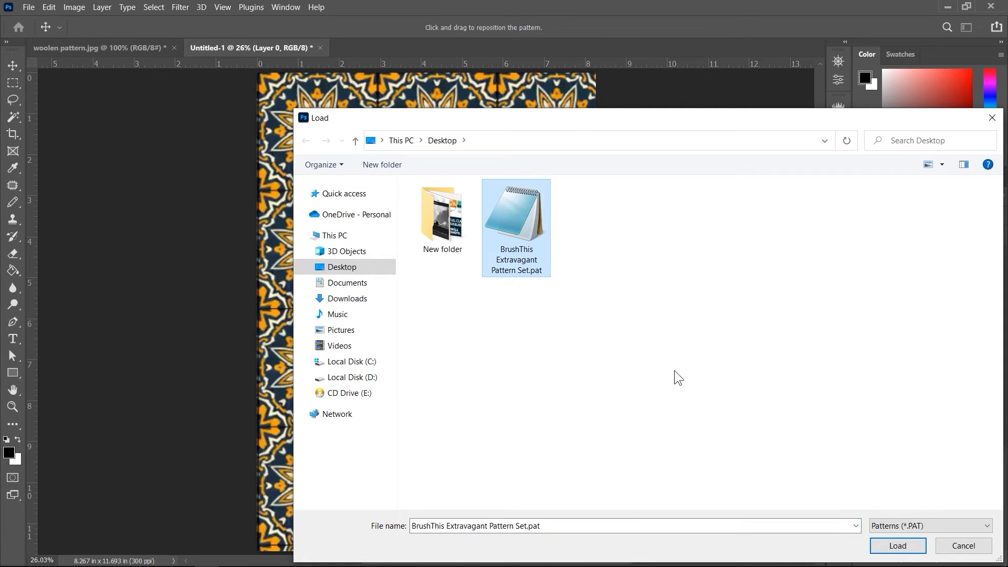
left_click(895, 546)
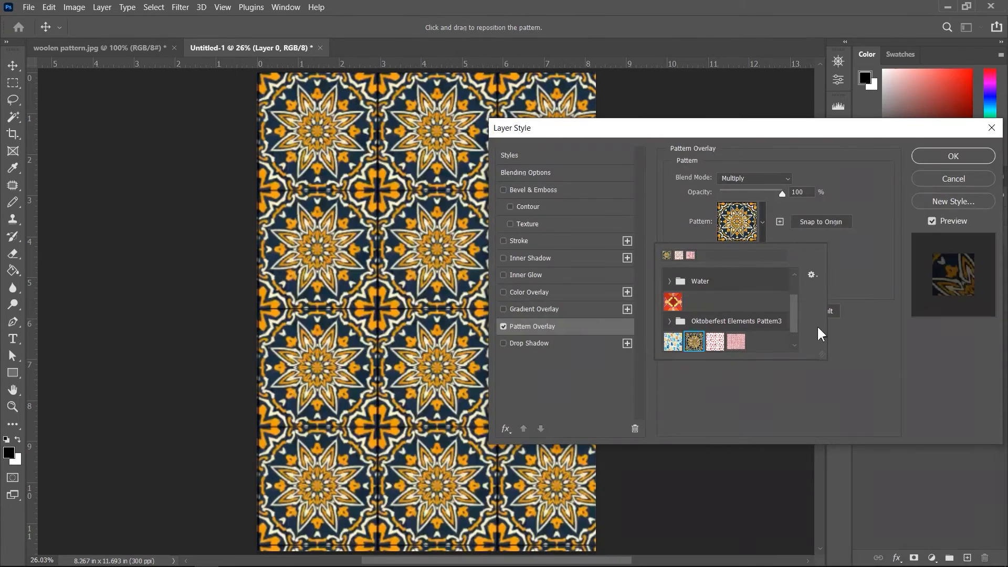
Step: Apply the pink fan pattern from the imported BrushThis Extravagant set to the overlay at 149% scale
left_click_drag(796, 318, 797, 330)
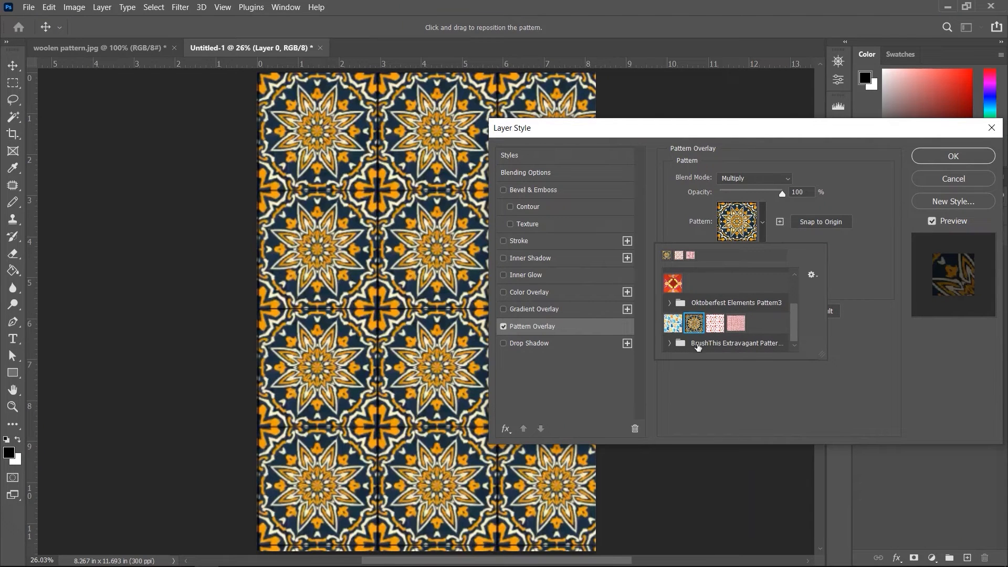
left_click(672, 347)
left_click(670, 345)
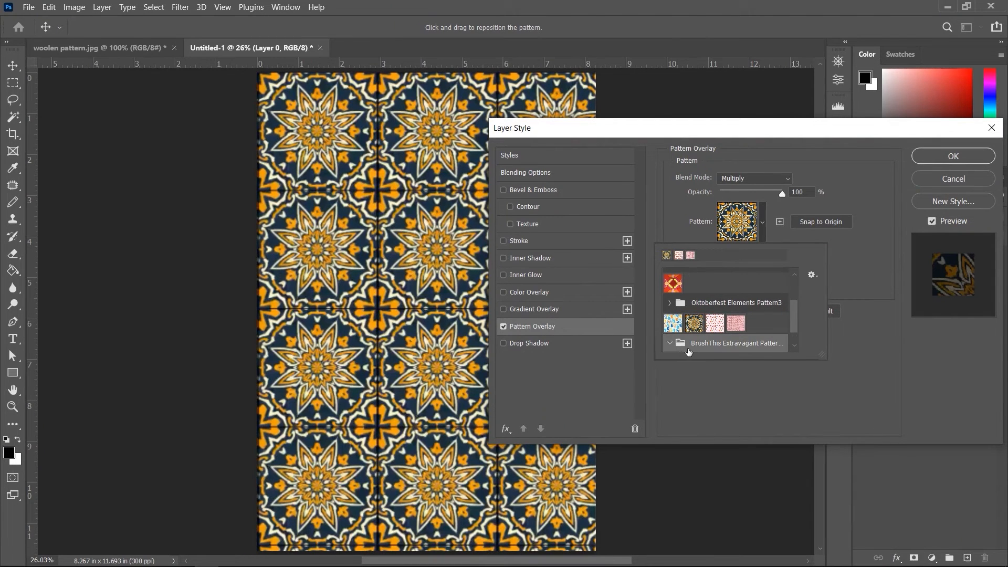
scroll(719, 343, "down", 1)
left_click(691, 349)
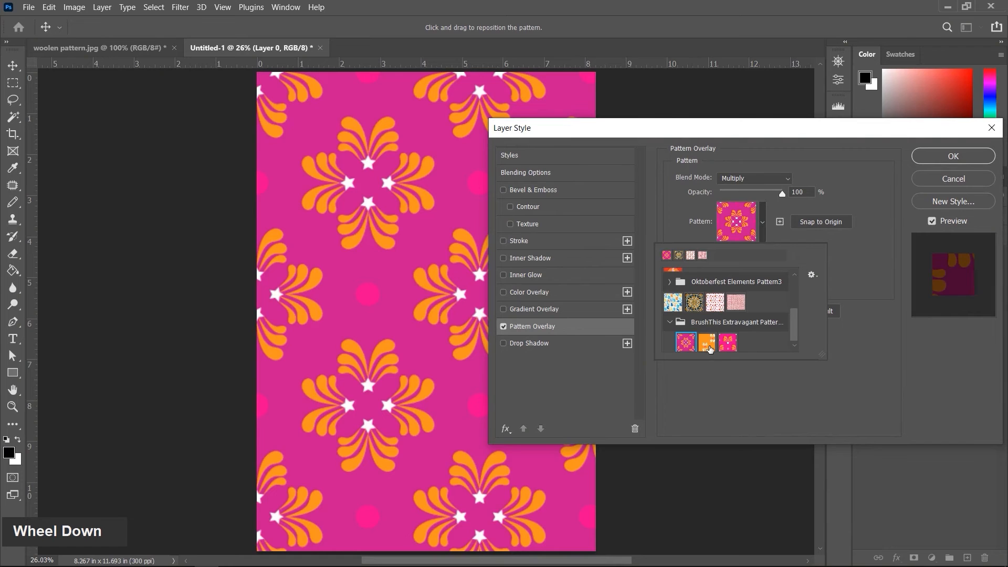
left_click(709, 346)
left_click(732, 347)
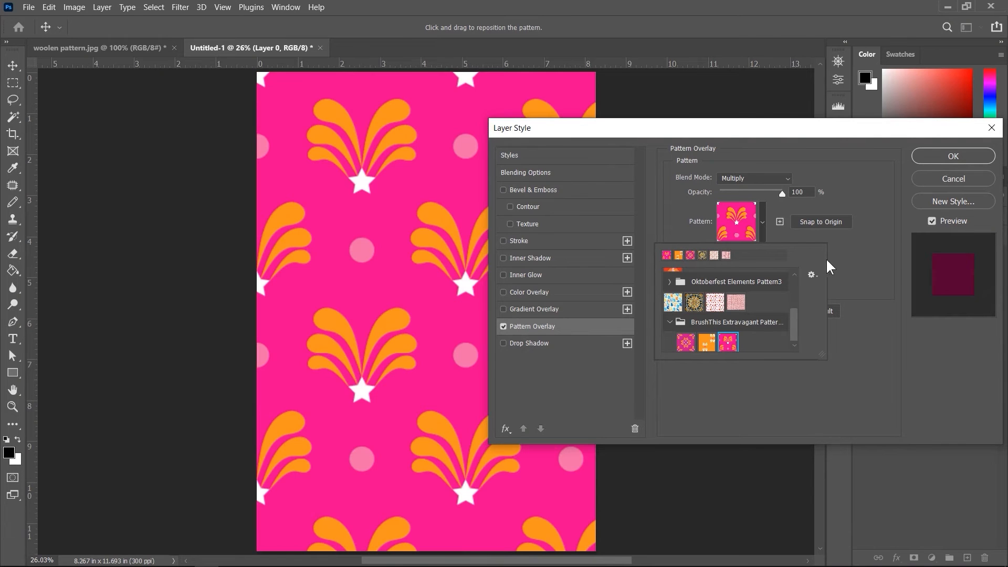
left_click(830, 268)
left_click_drag(761, 278, 754, 279)
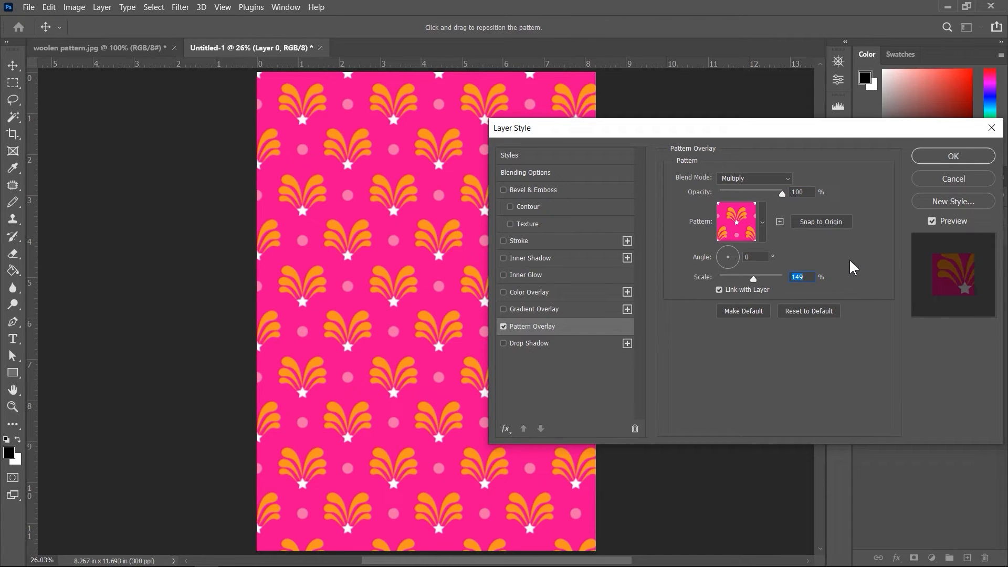
left_click(938, 155)
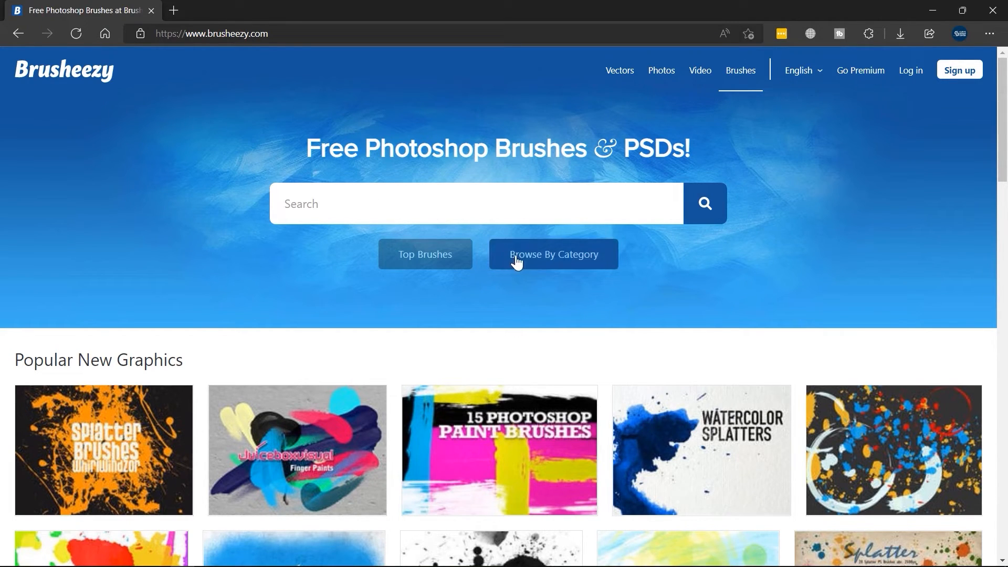
Step: Switch to the browser and open Brusheezy's Textile patterns category filtered to the Patterns file type
left_click(554, 264)
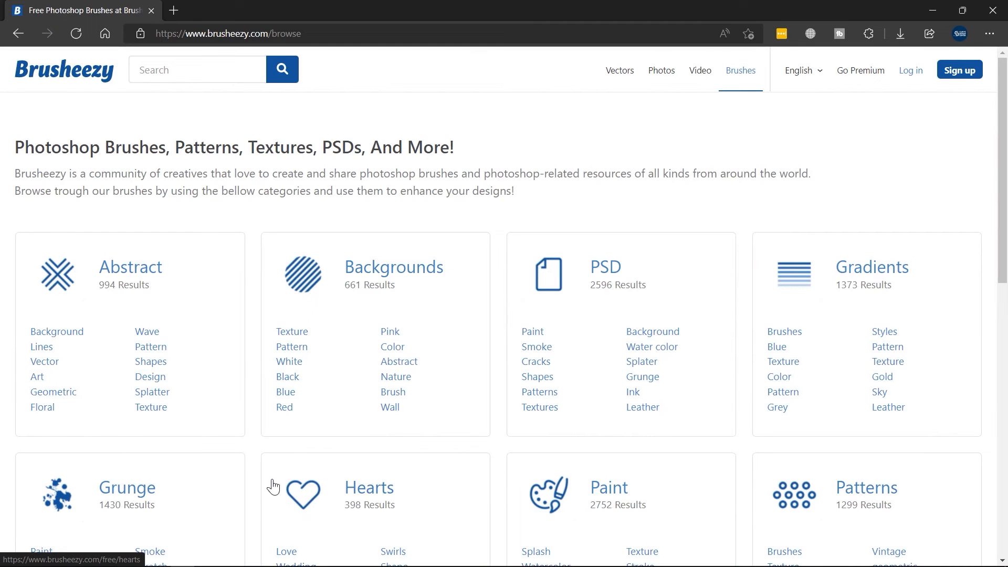
scroll(520, 393, "down", 3)
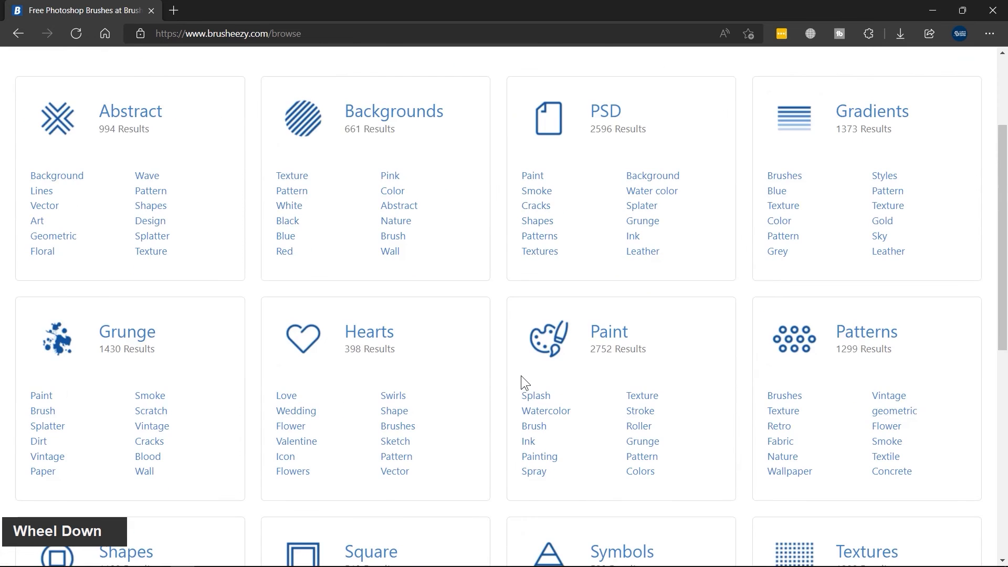
scroll(609, 367, "down", 2)
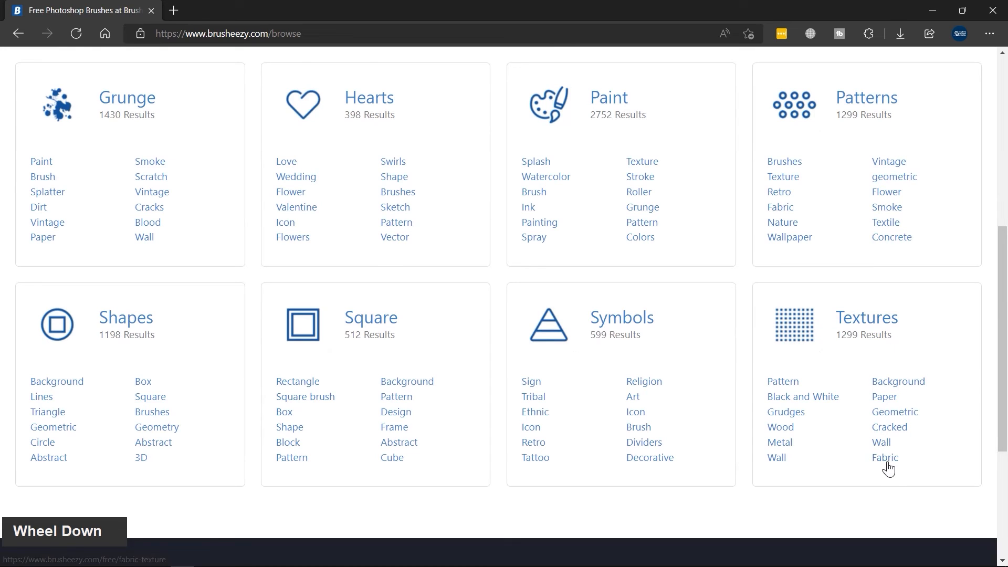
left_click(884, 237)
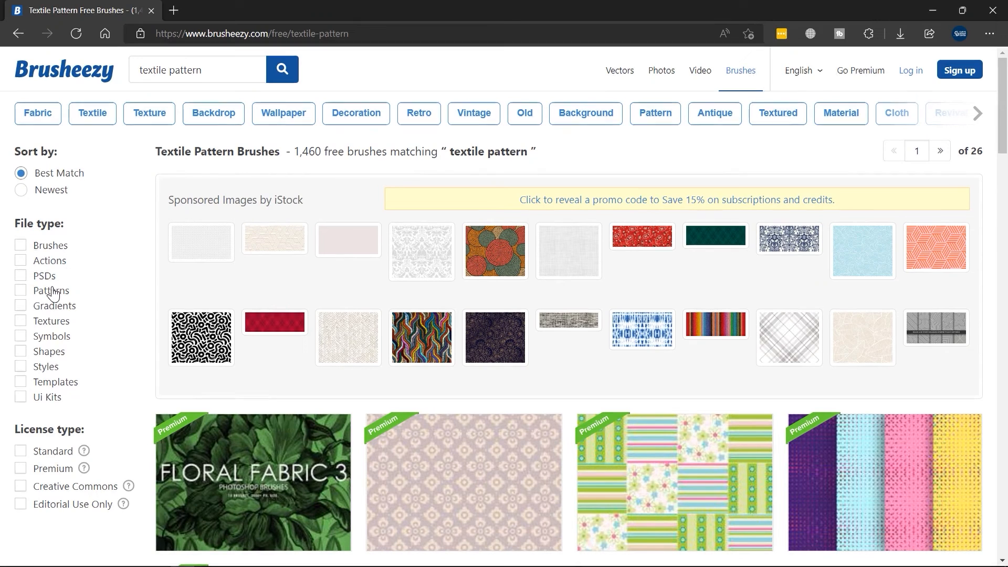
left_click(21, 291)
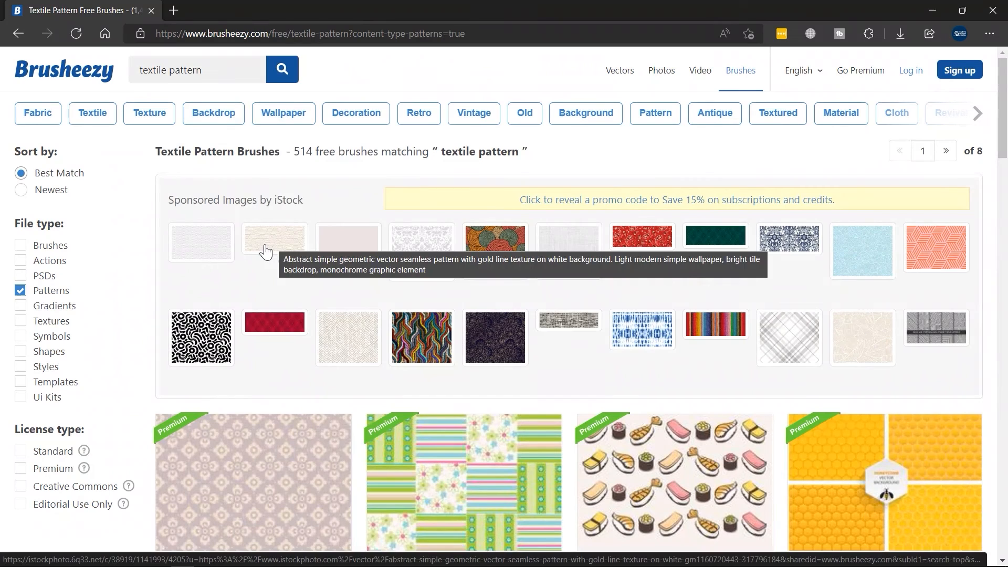
Step: Browse the textile pattern results, open the Floral Pattern page and start its free download
scroll(265, 252, "down", 3)
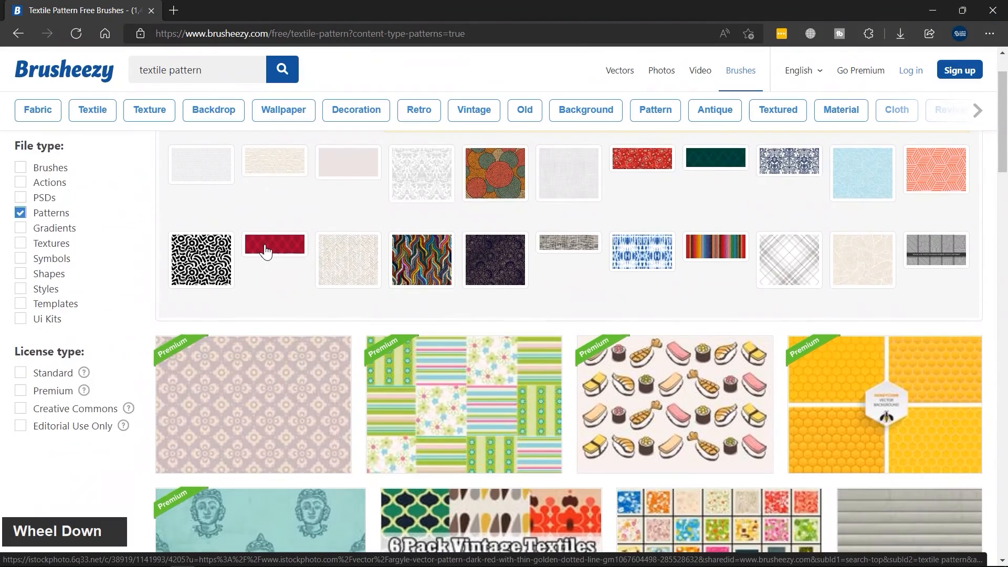
scroll(265, 252, "down", 2)
scroll(308, 246, "down", 1)
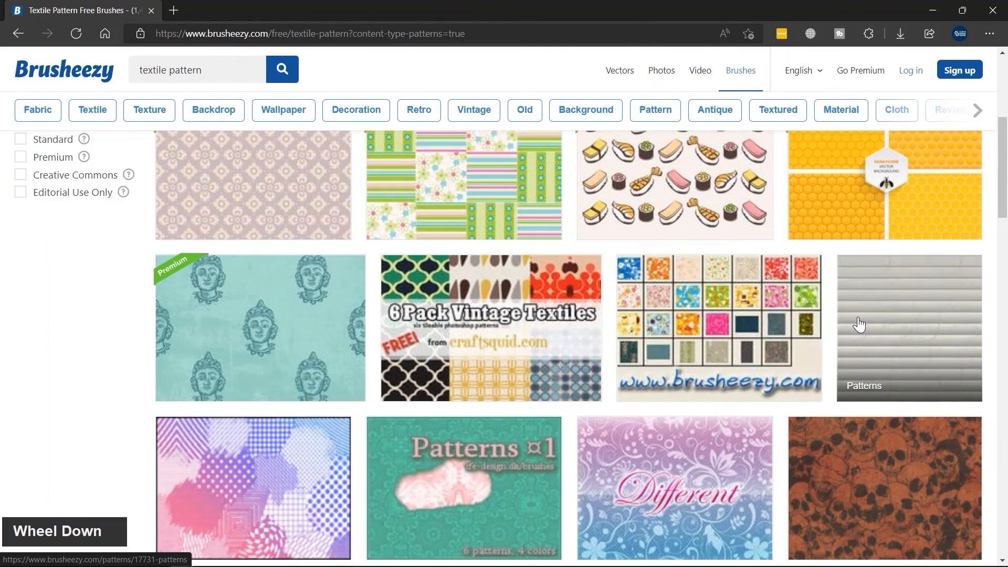
scroll(840, 326, "down", 2)
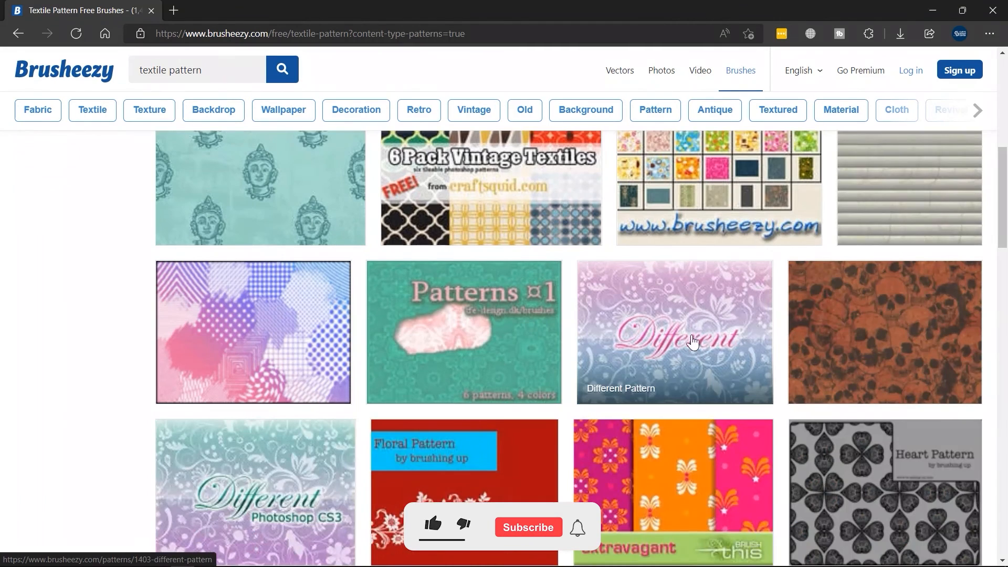
scroll(682, 341, "down", 1)
left_click(546, 402)
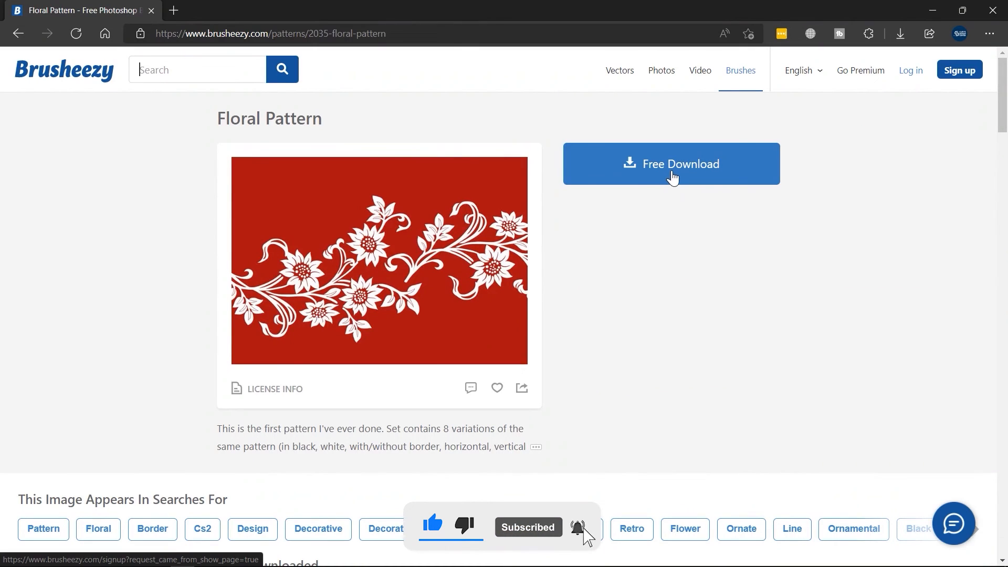
left_click(673, 178)
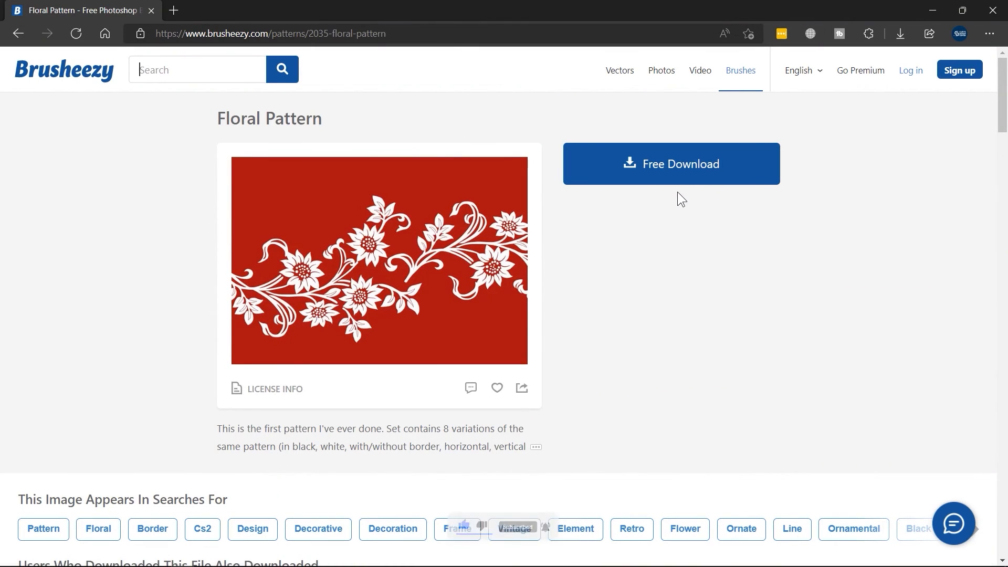